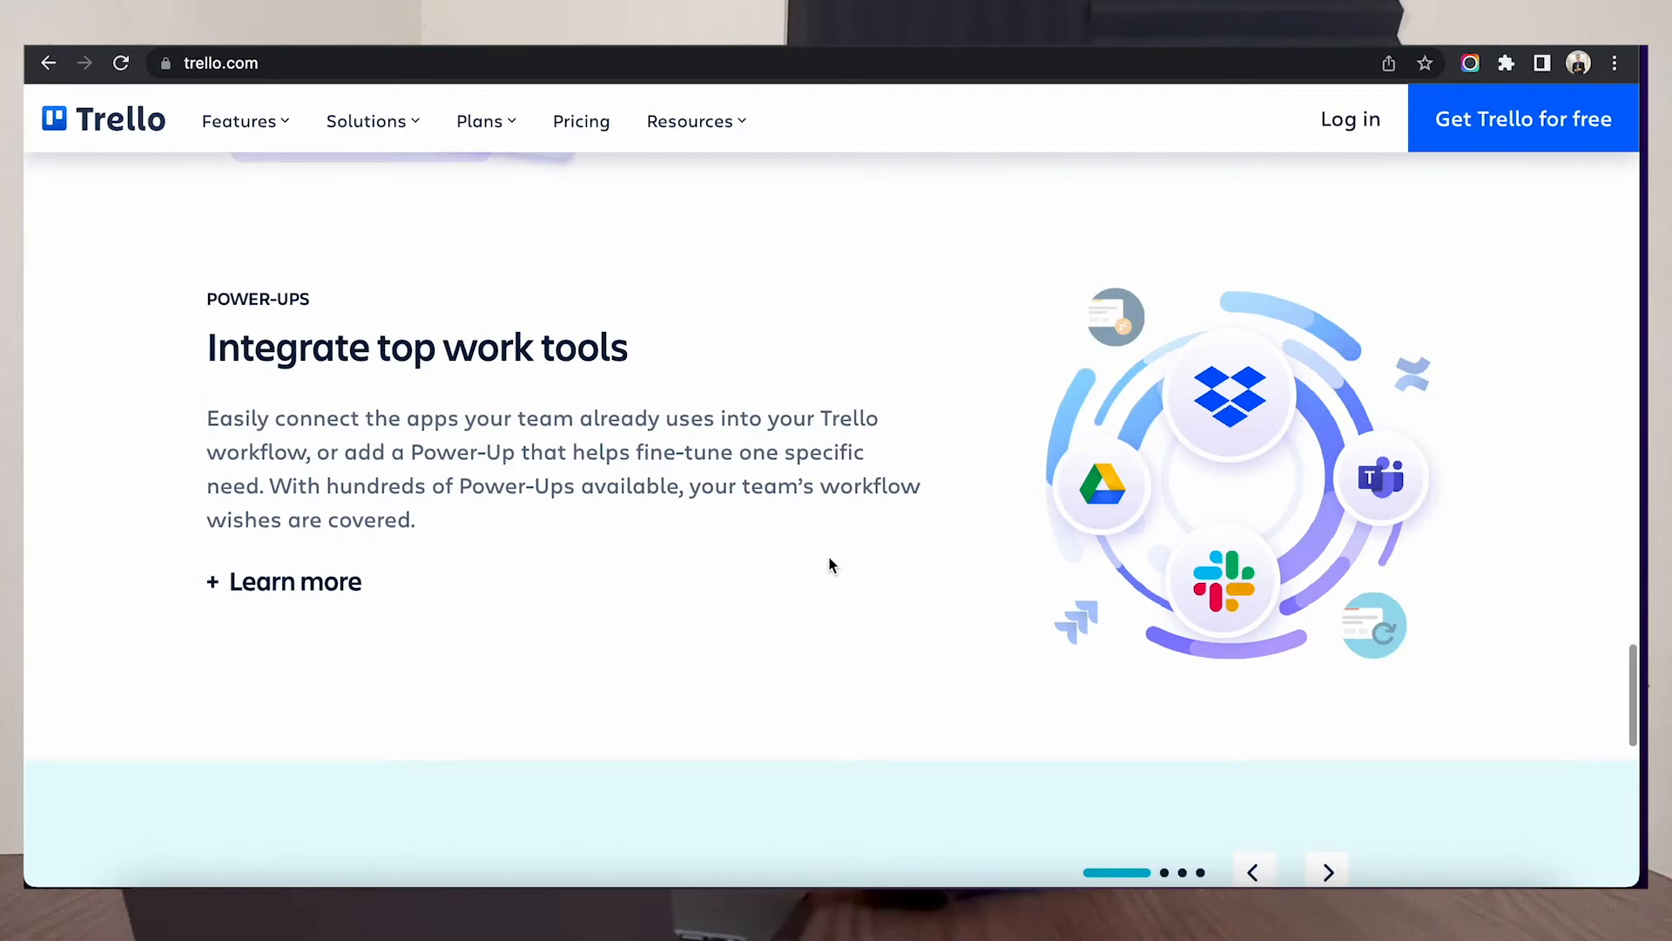
Step: Log in to Trello with the first listed Google account and open the Development Team board
scroll(829, 562, up, 15)
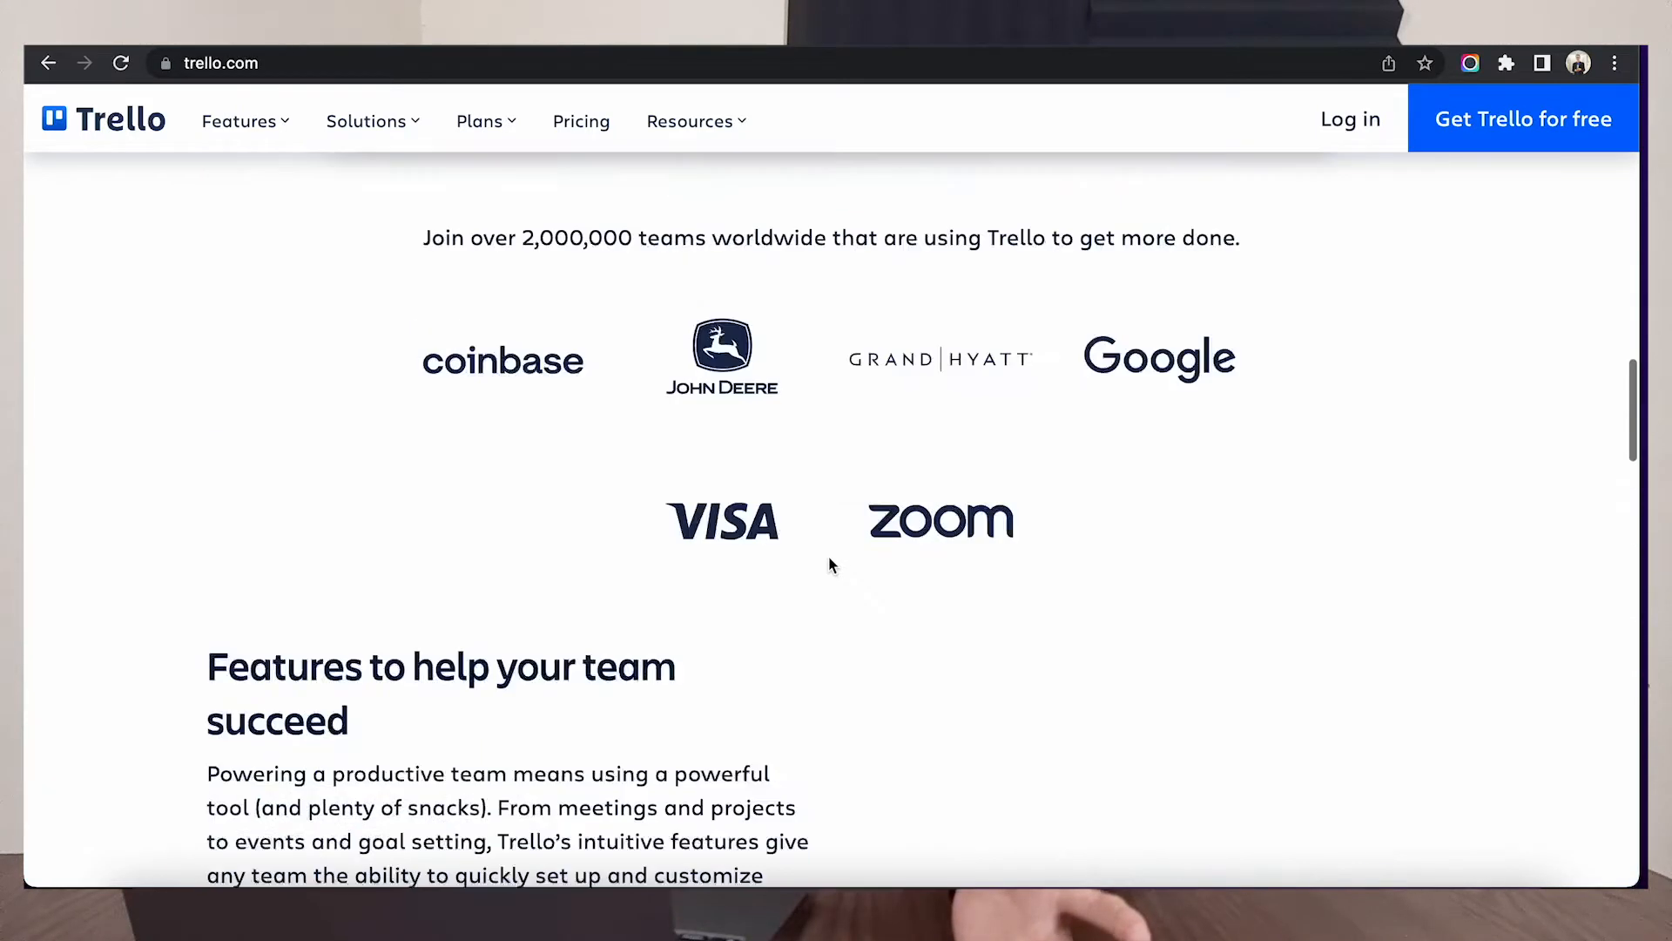
scroll(828, 564, down, 1)
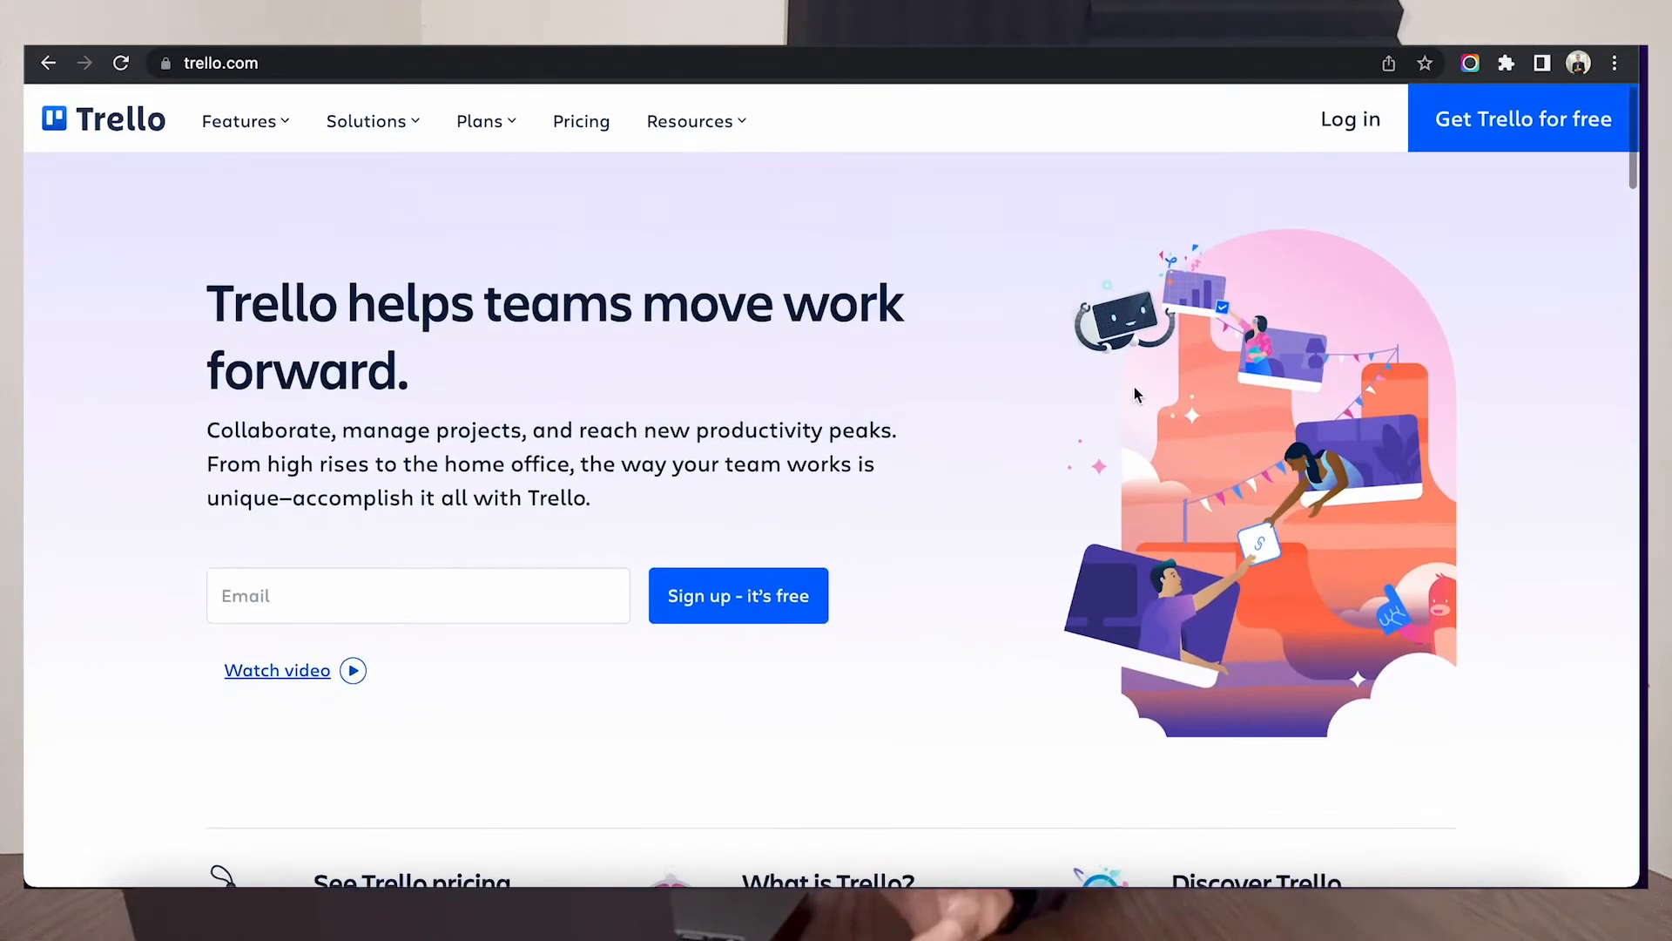
click(1371, 123)
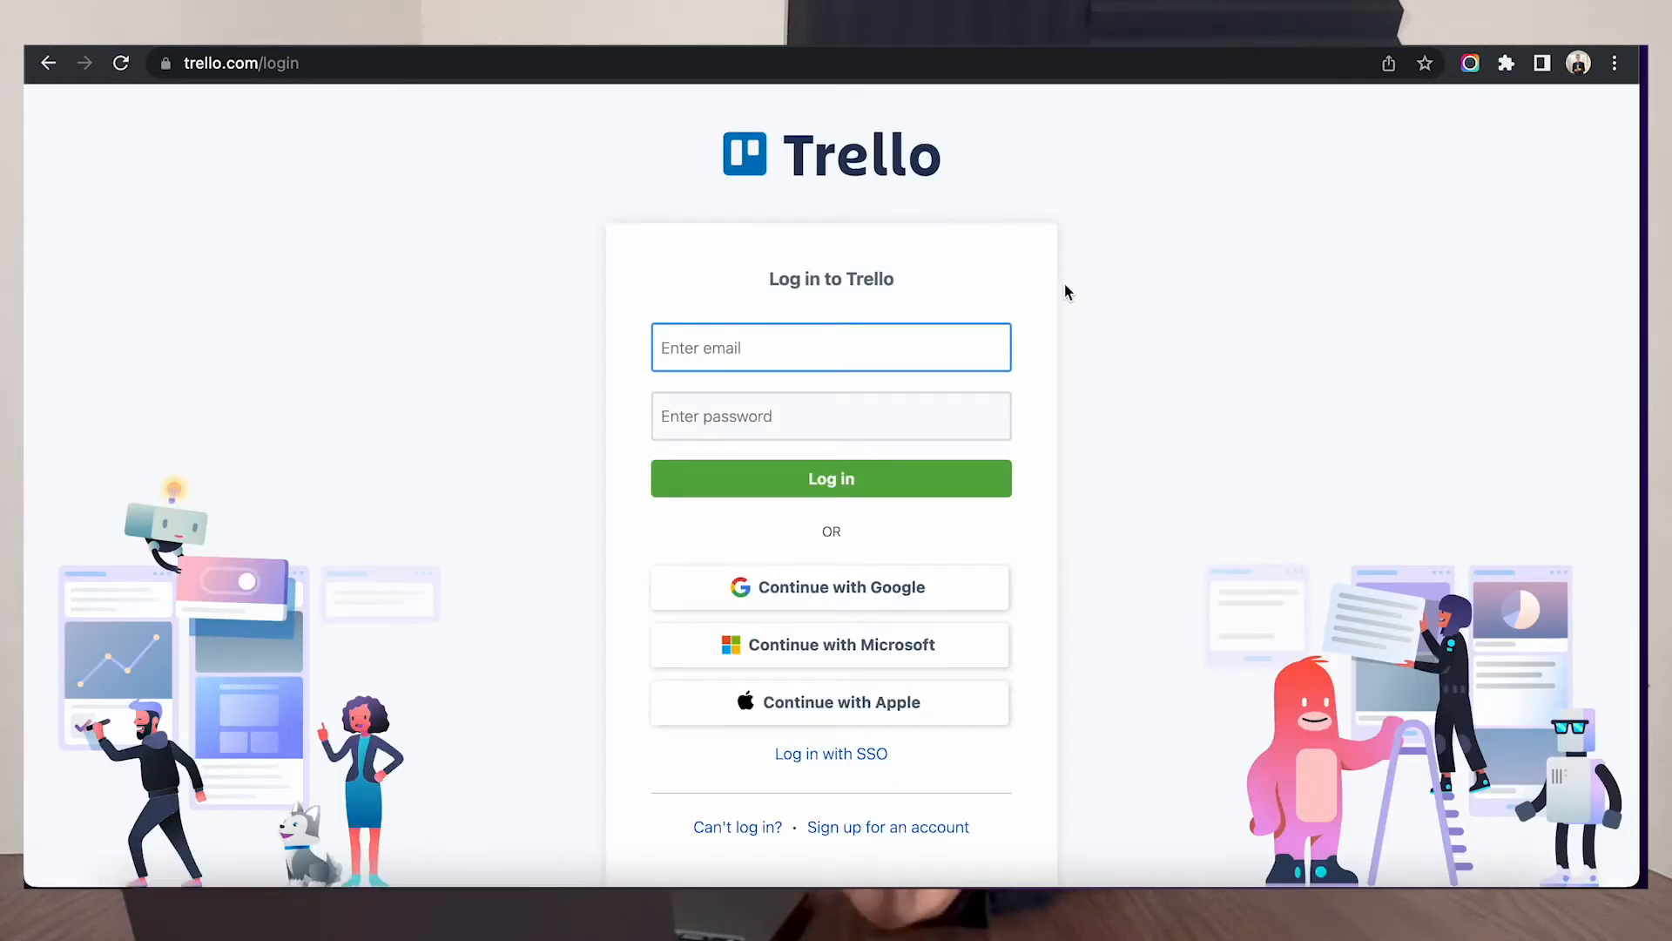
click(783, 589)
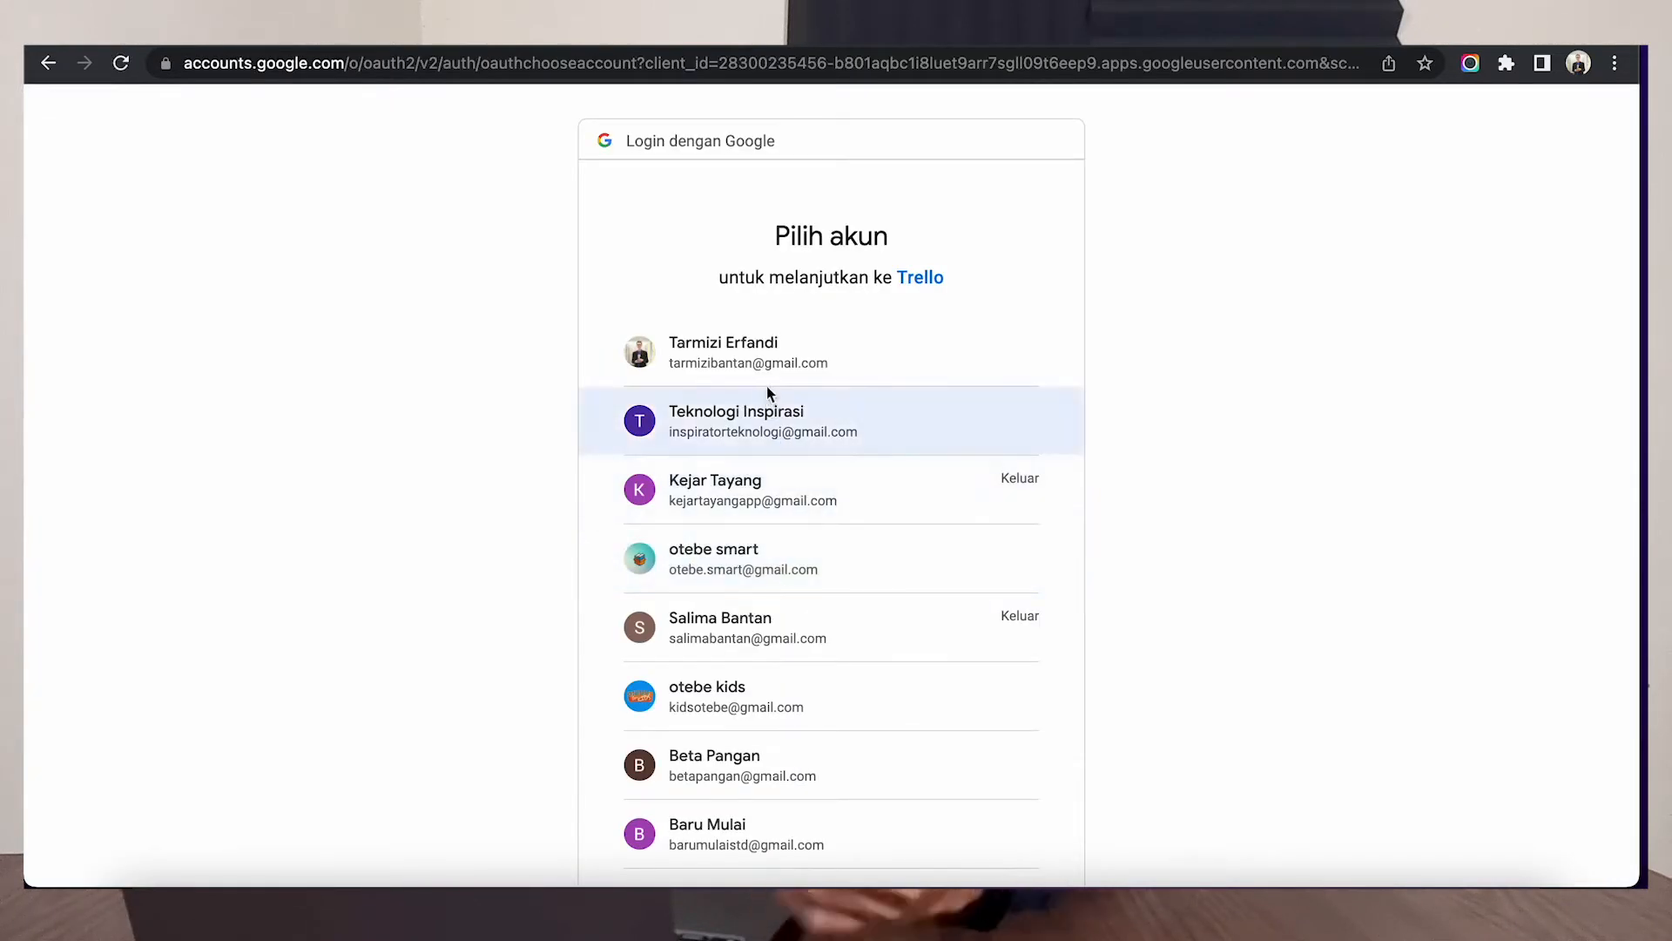
click(762, 376)
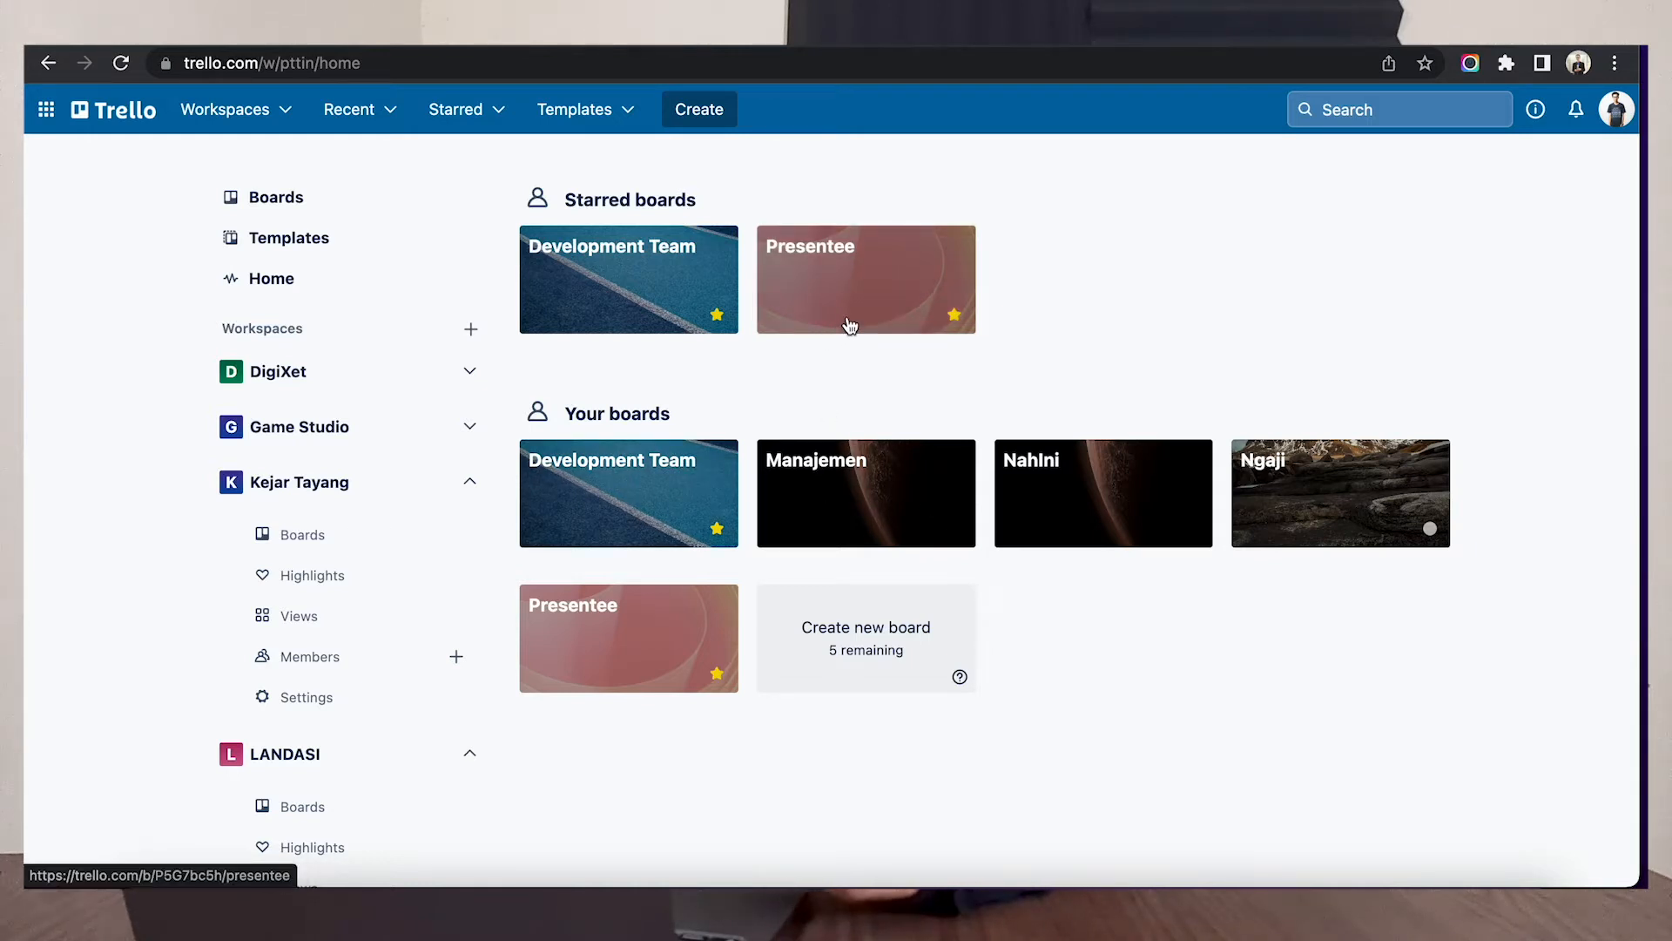
click(704, 478)
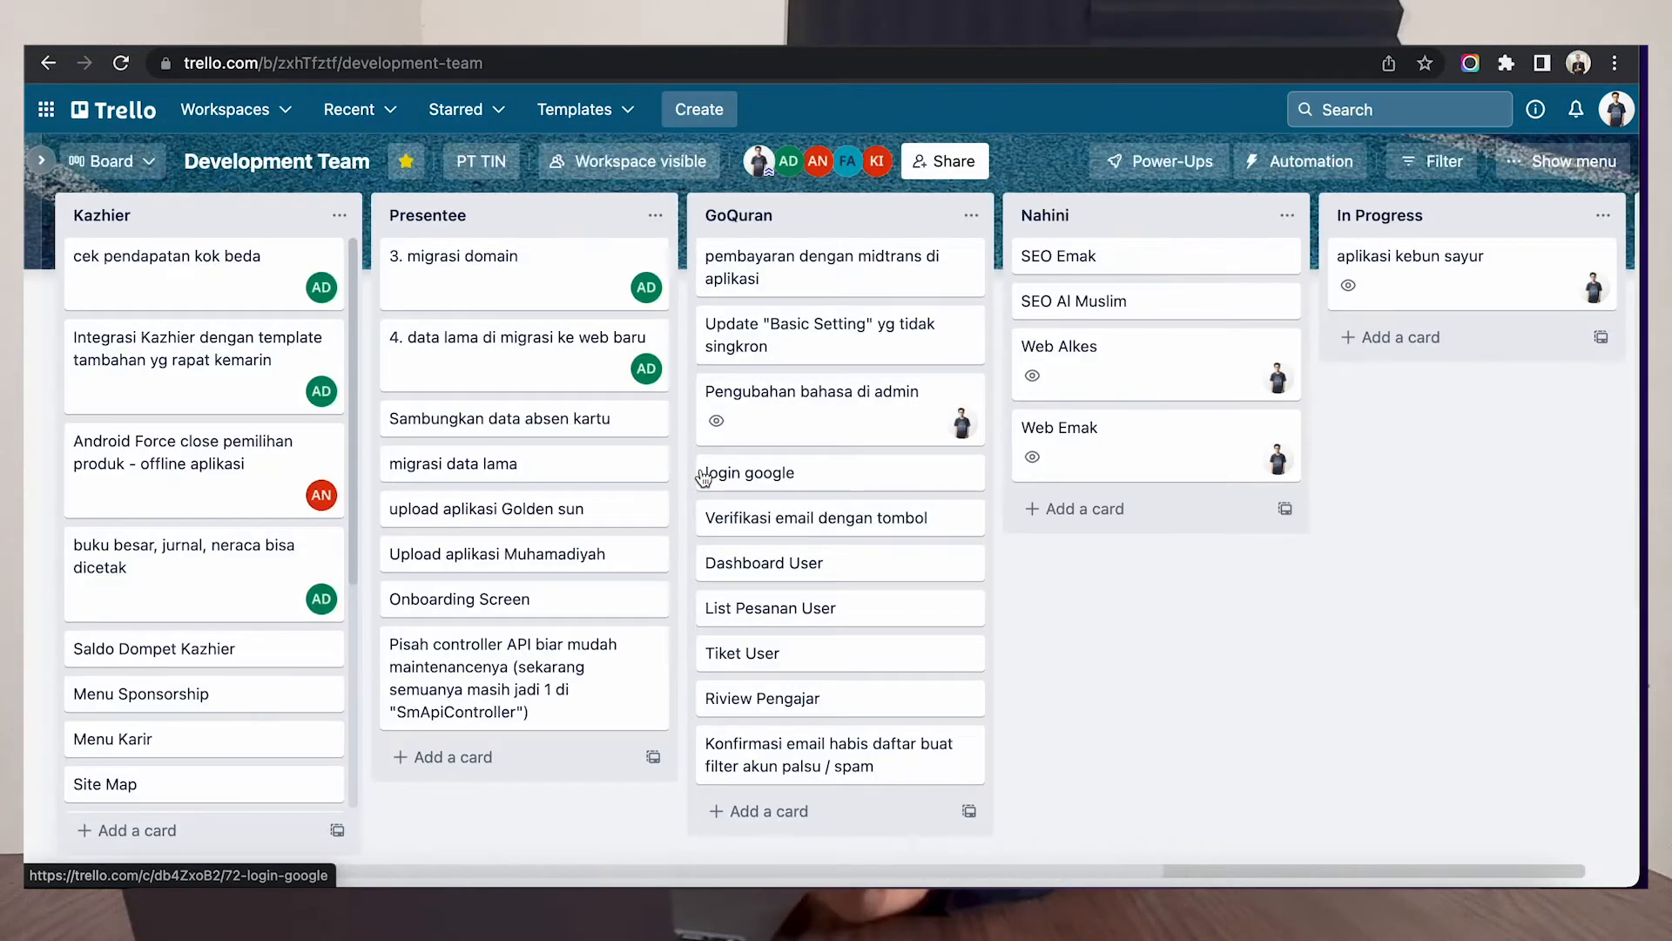
Step: Examine the Development Team board's lists and cards, from the Kazhier list through to Sprint - Complete
scroll(995, 360, right, 5)
scroll(995, 361, right, 5)
scroll(995, 360, left, 10)
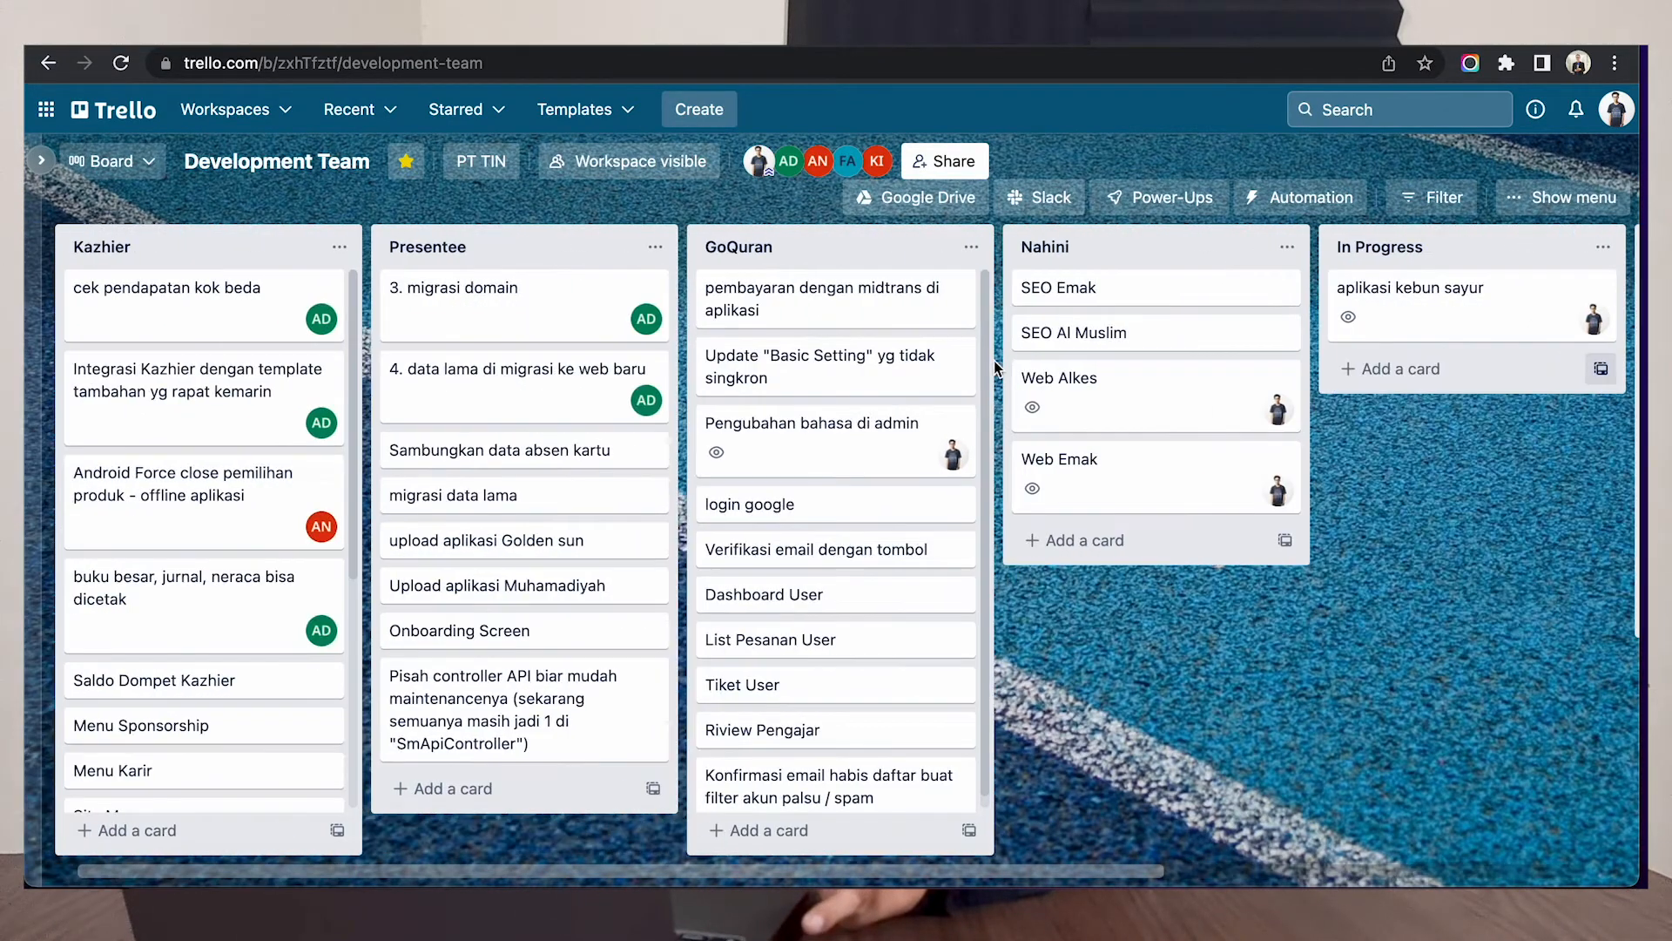
scroll(720, 357, right, 10)
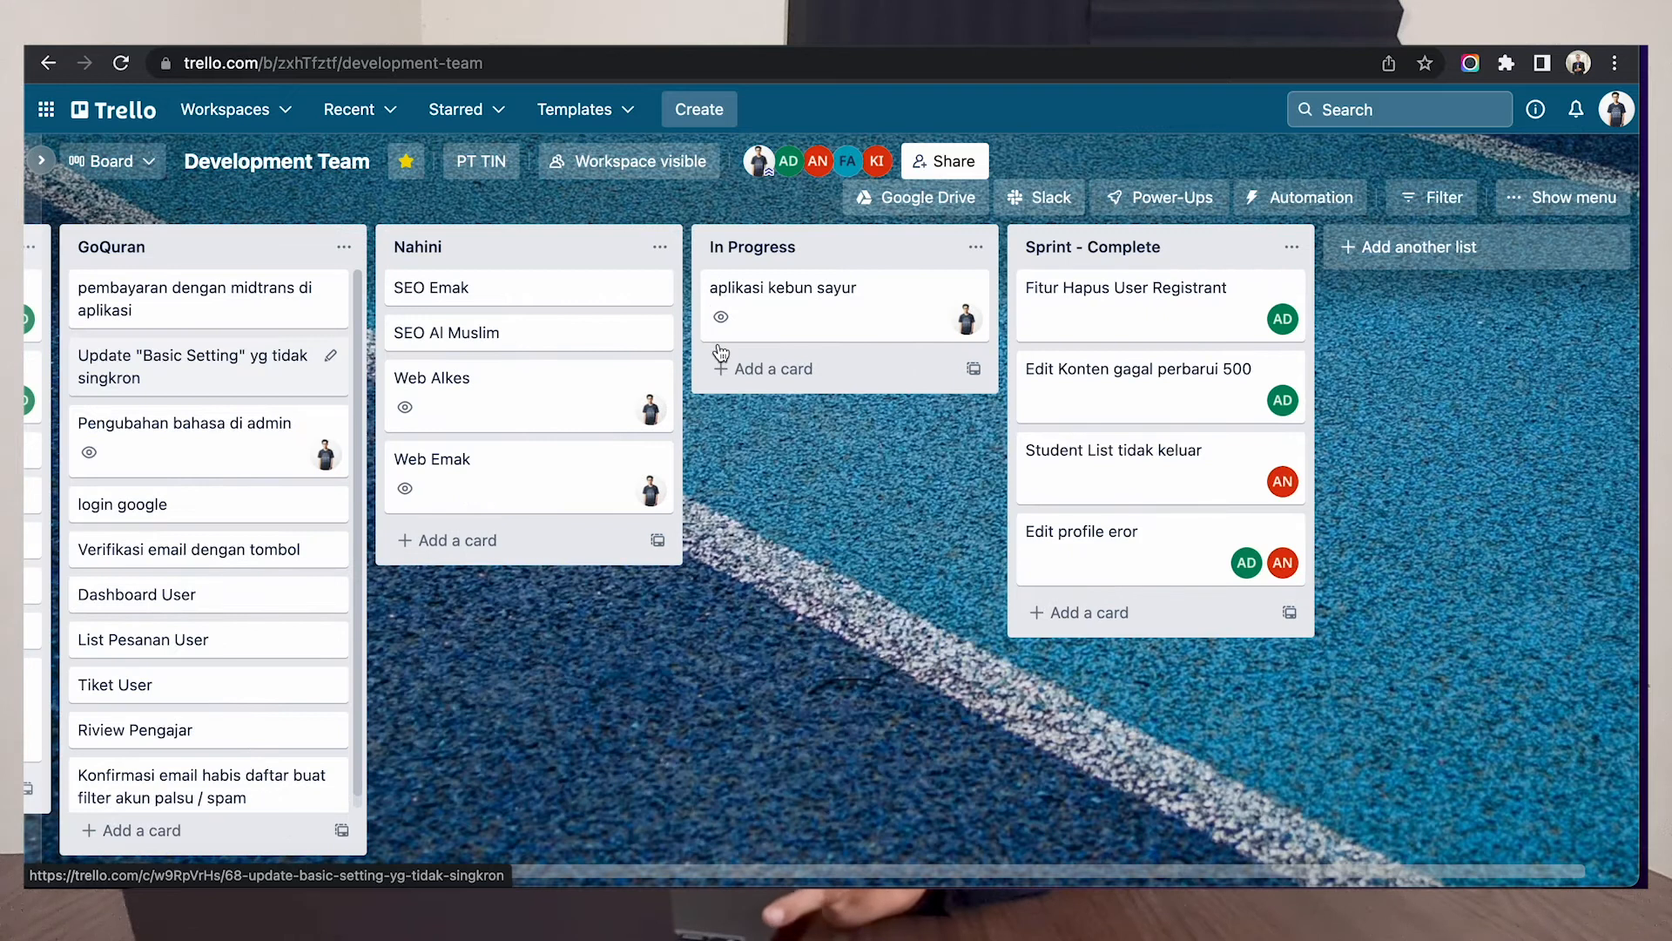
scroll(643, 390, left, 10)
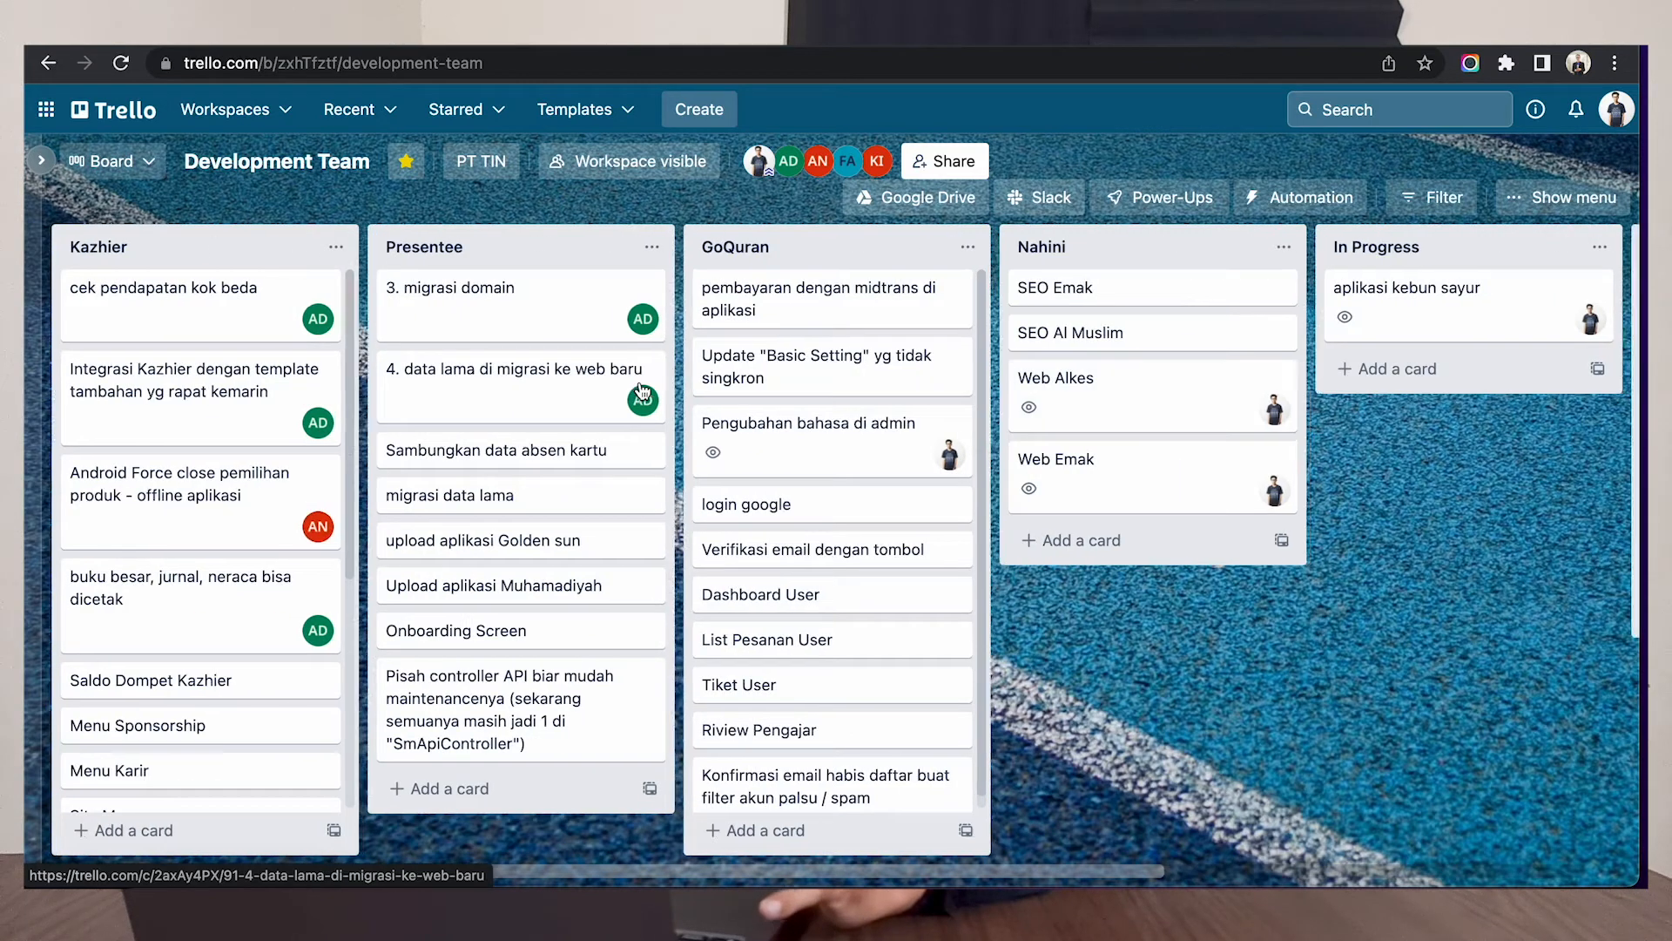
scroll(643, 390, right, 10)
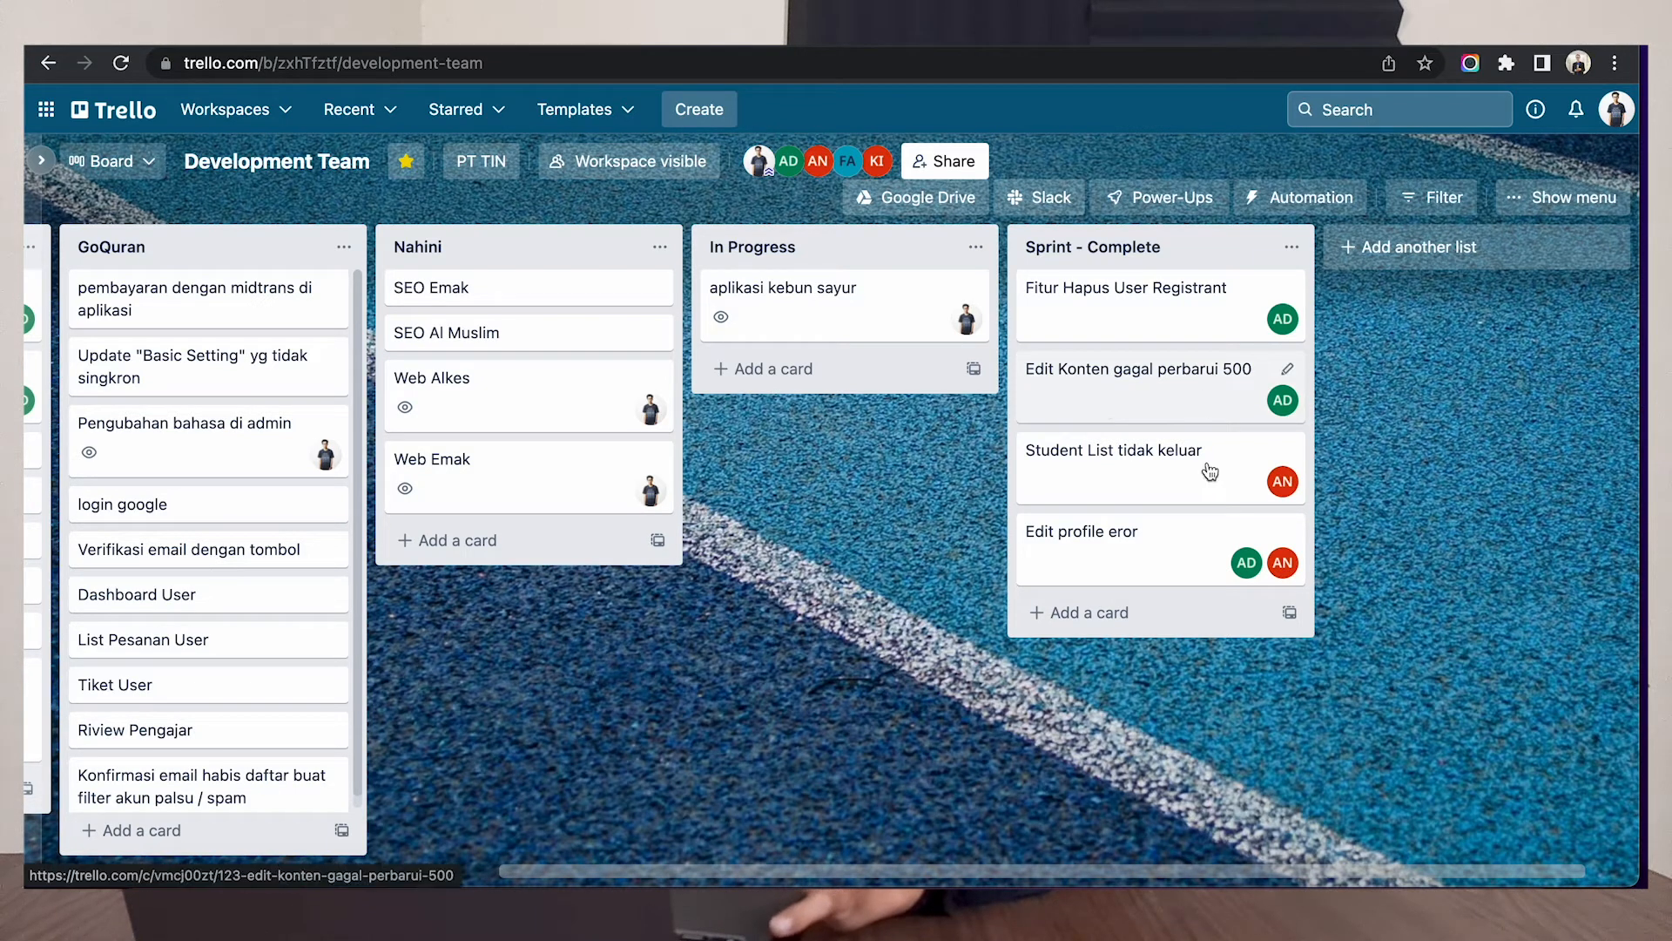
scroll(1080, 730, left, 10)
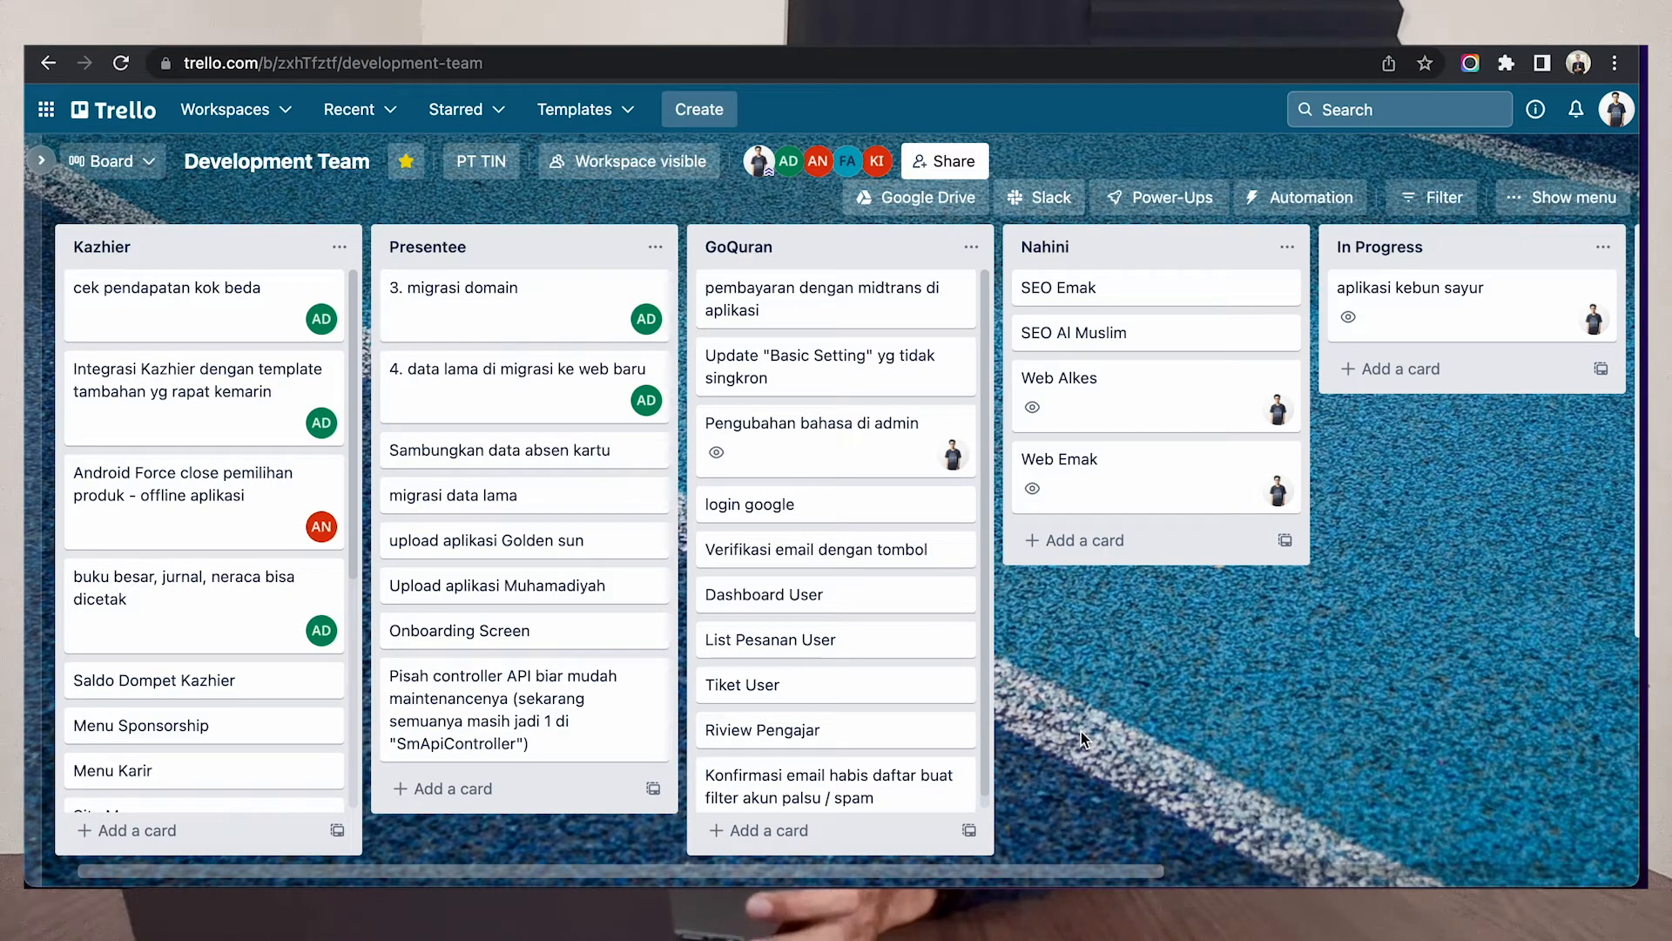
scroll(1359, 694, right, 10)
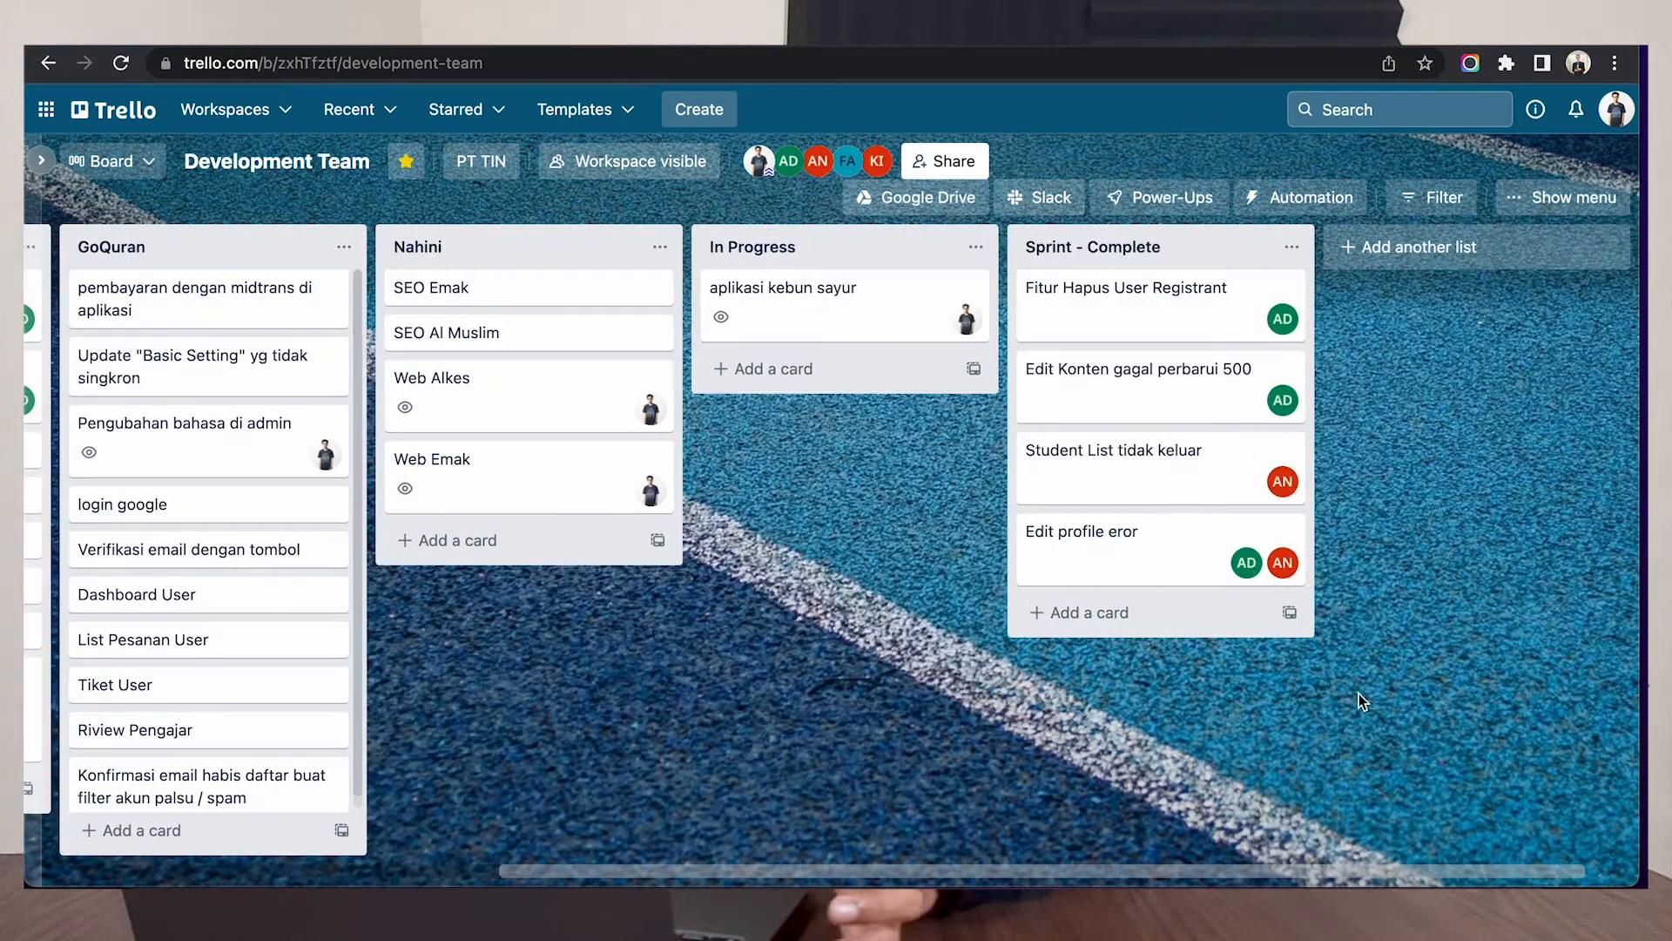
scroll(773, 630, left, 10)
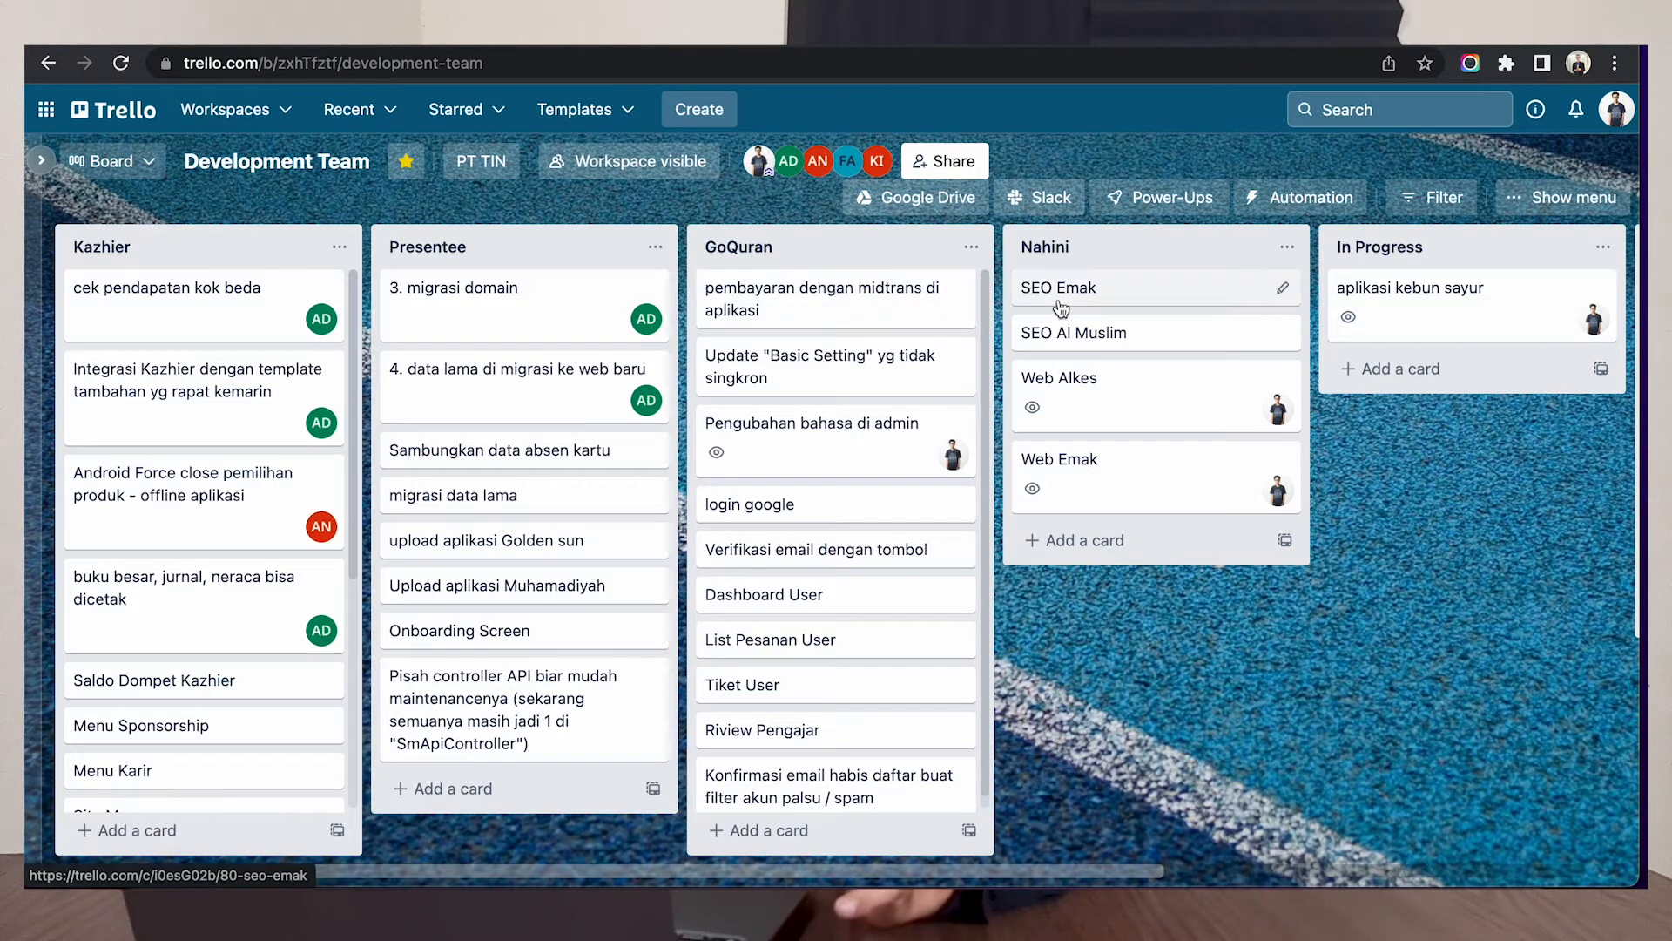
scroll(1060, 300, right, 7)
scroll(1000, 328, left, 3)
scroll(676, 320, left, 4)
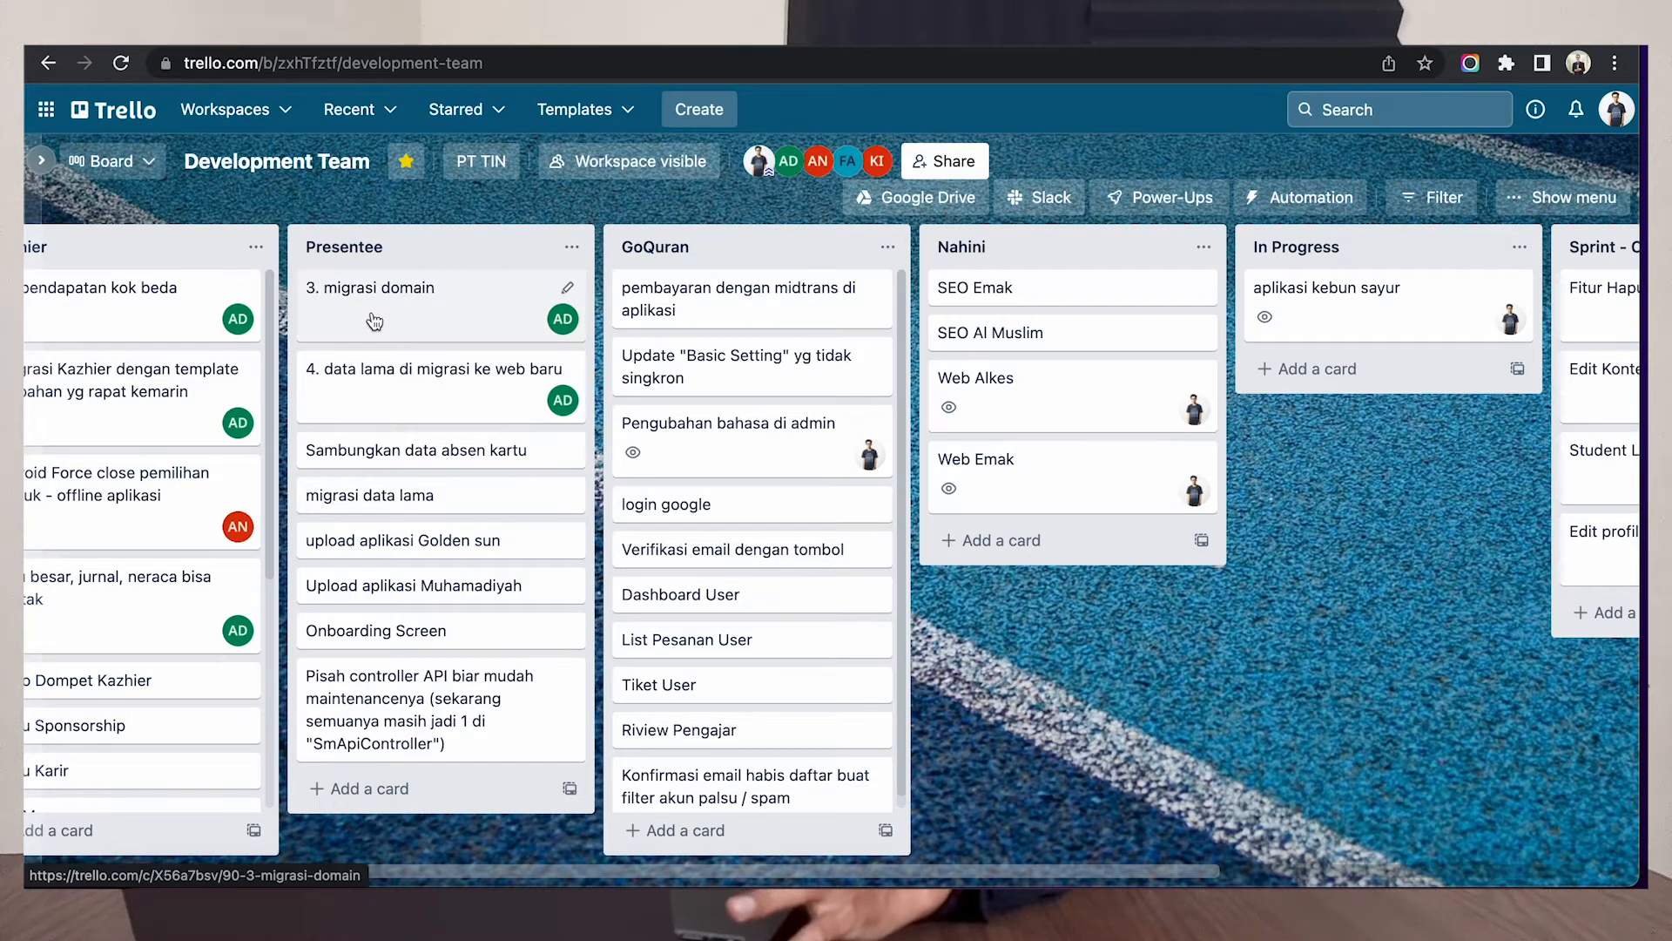
scroll(370, 315, left, 1)
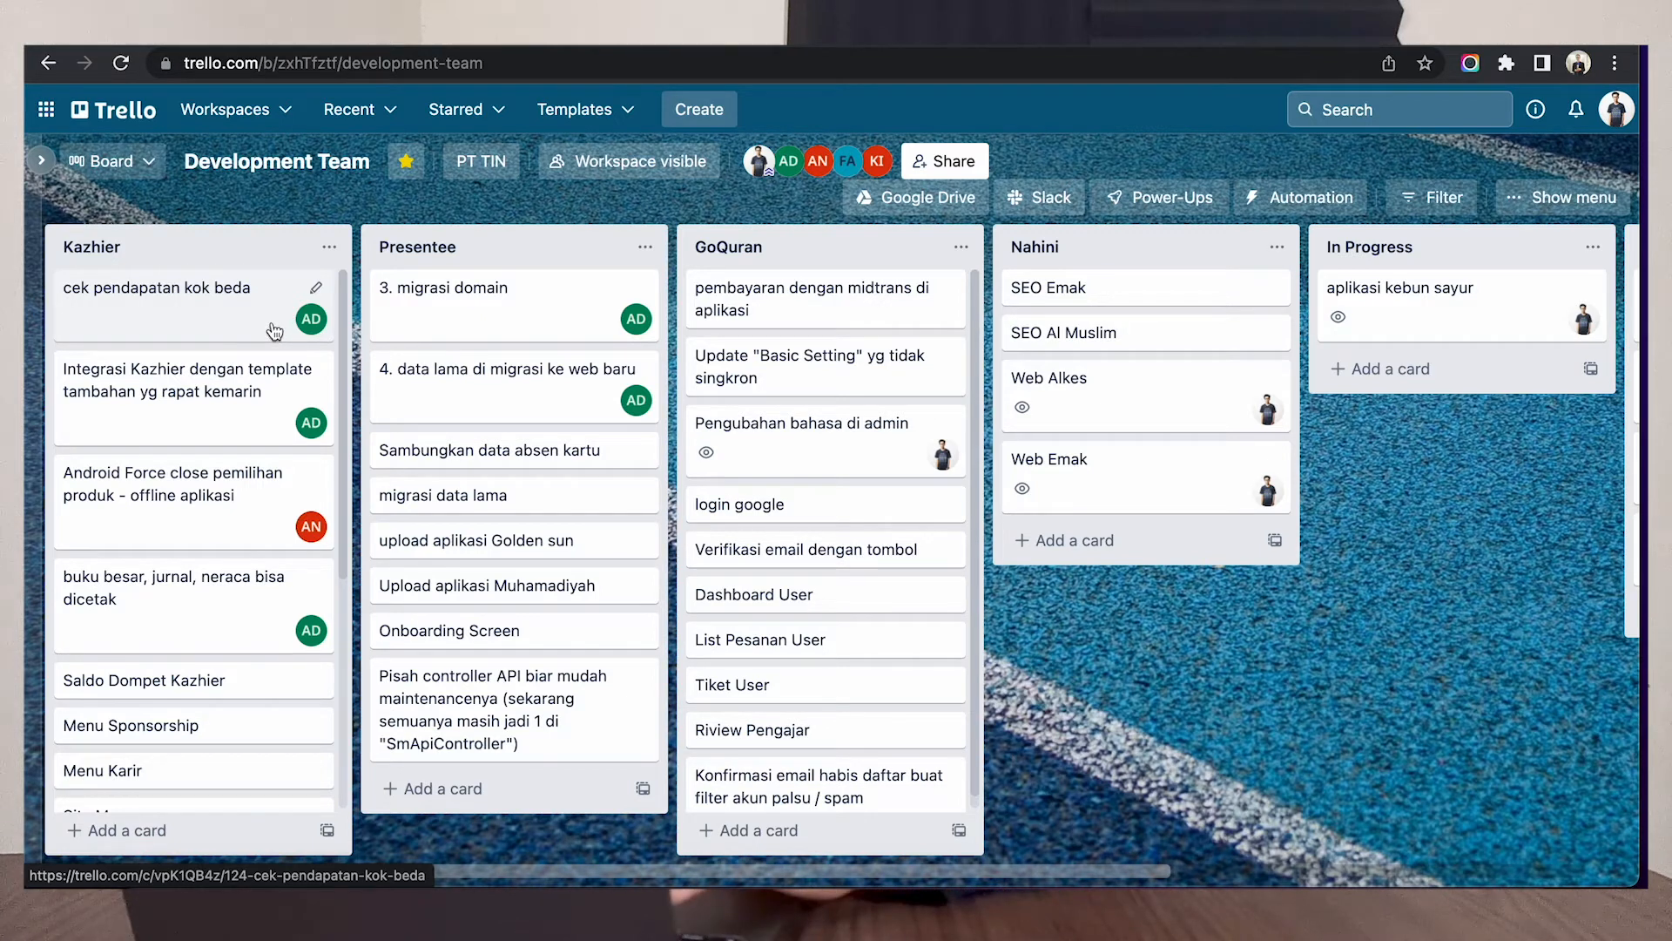
Step: Move the "cek pendapatan kok beda" card from Kazhier to In Progress and back to the top of Kazhier
drag(275, 331, 1428, 409)
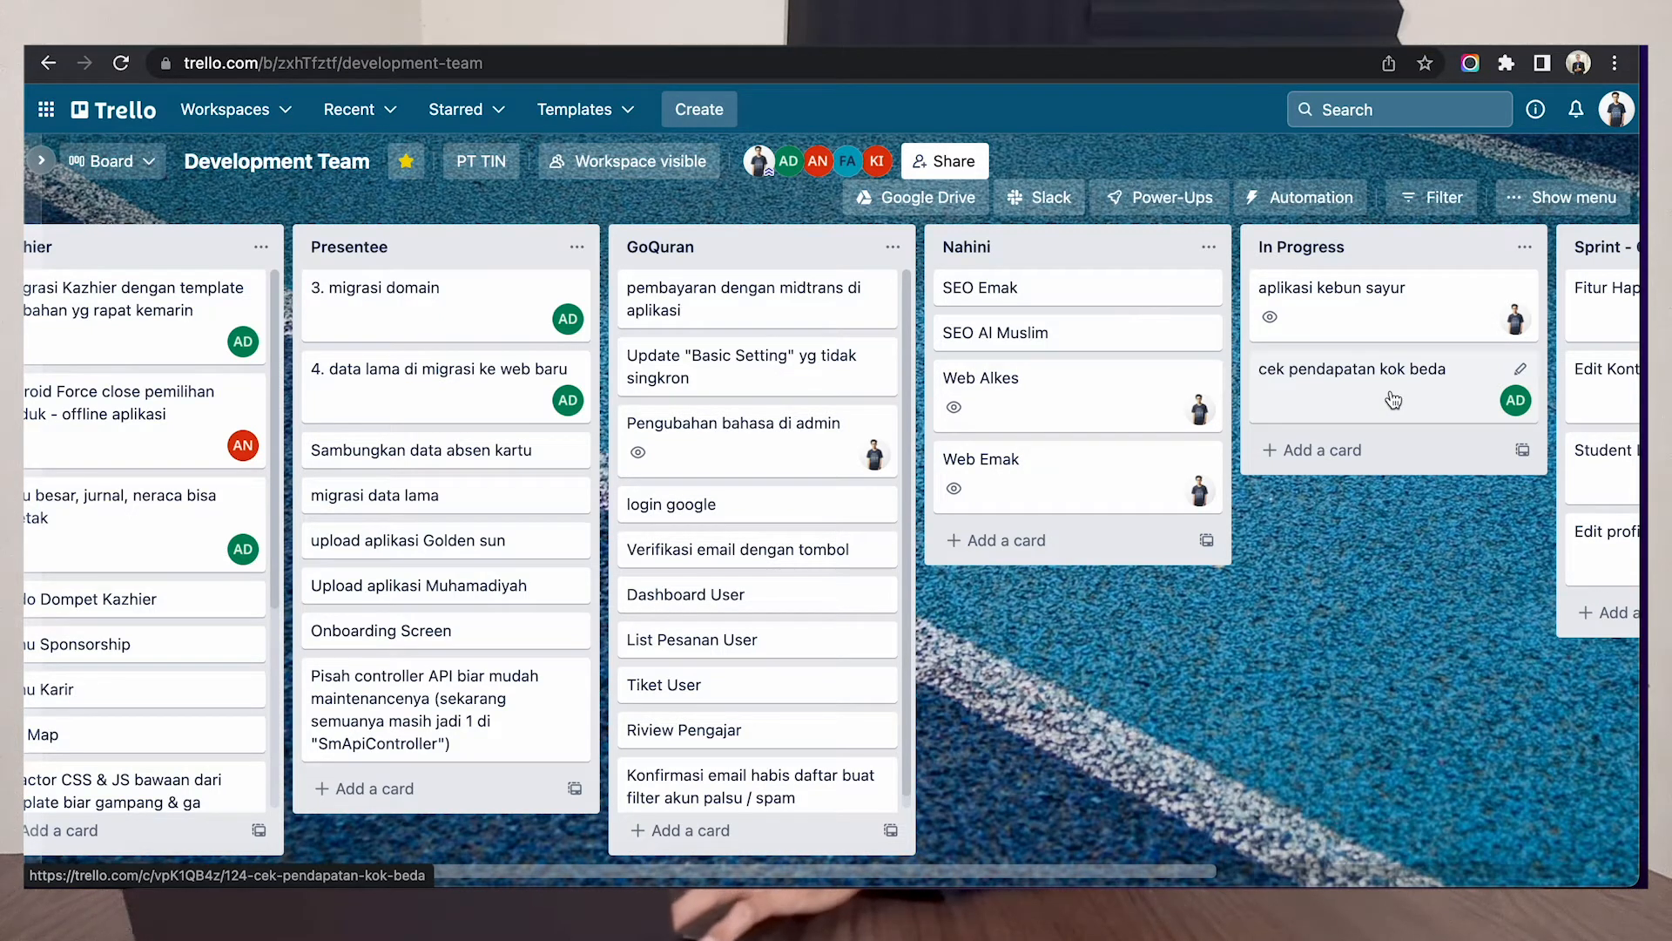
scroll(1393, 399, right, 1)
drag(1393, 399, 233, 324)
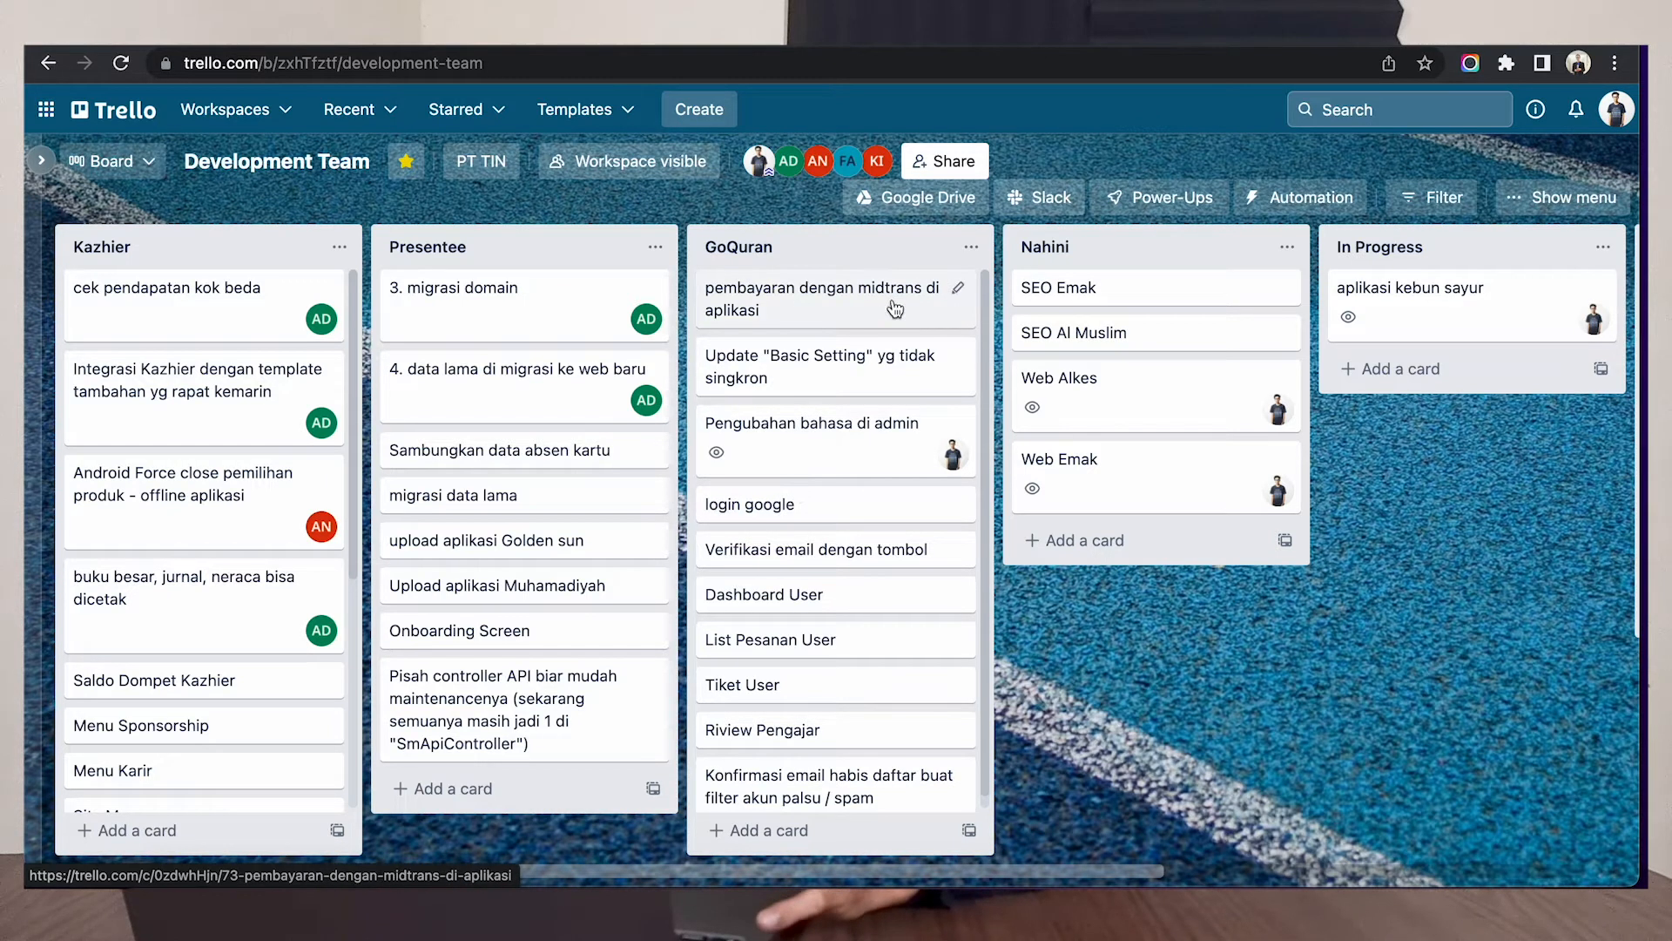
Step: Assign the first listed board member to the "login google" card in the GoQuran list and close the card
scroll(823, 567, down, 1)
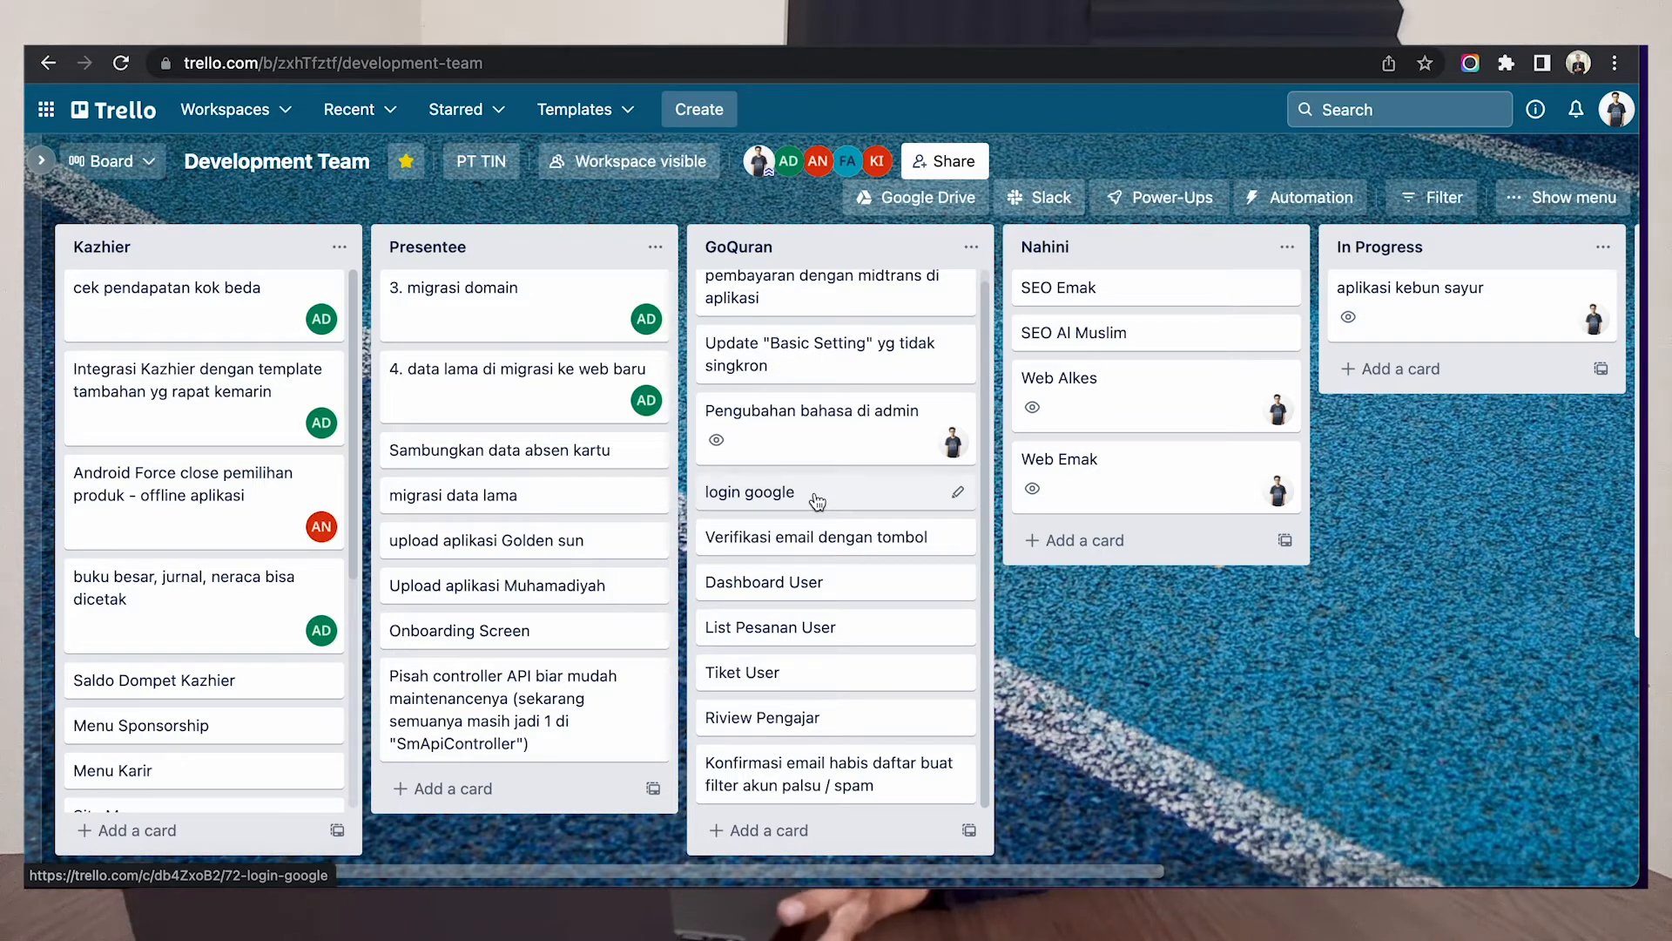
click(838, 500)
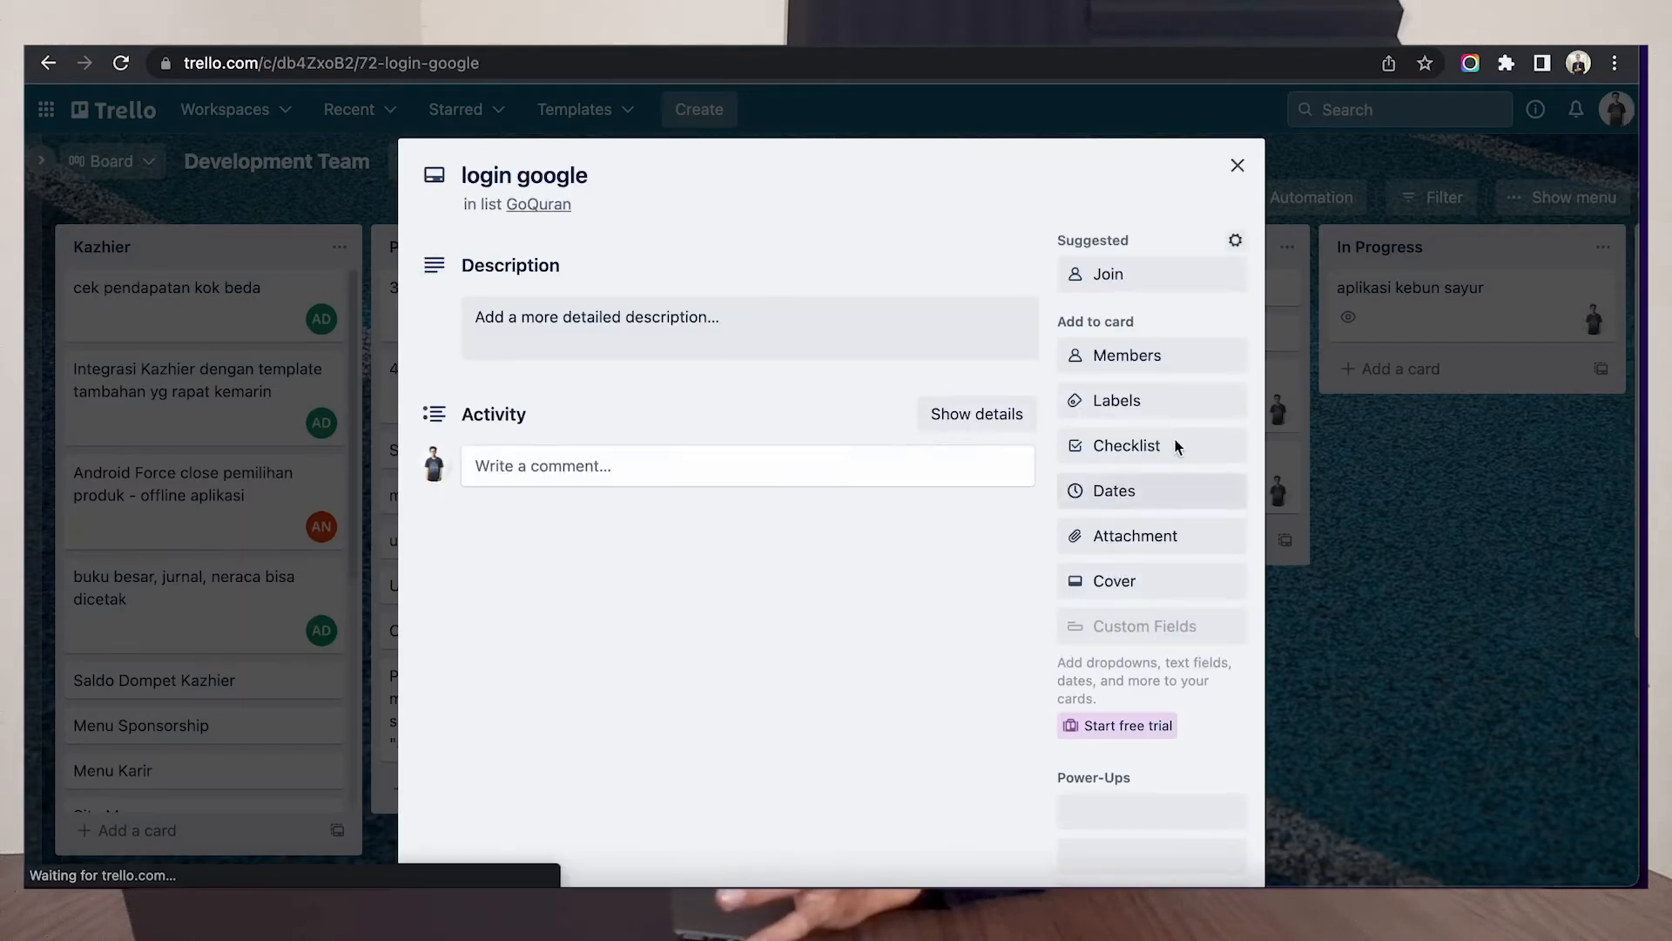
click(1118, 359)
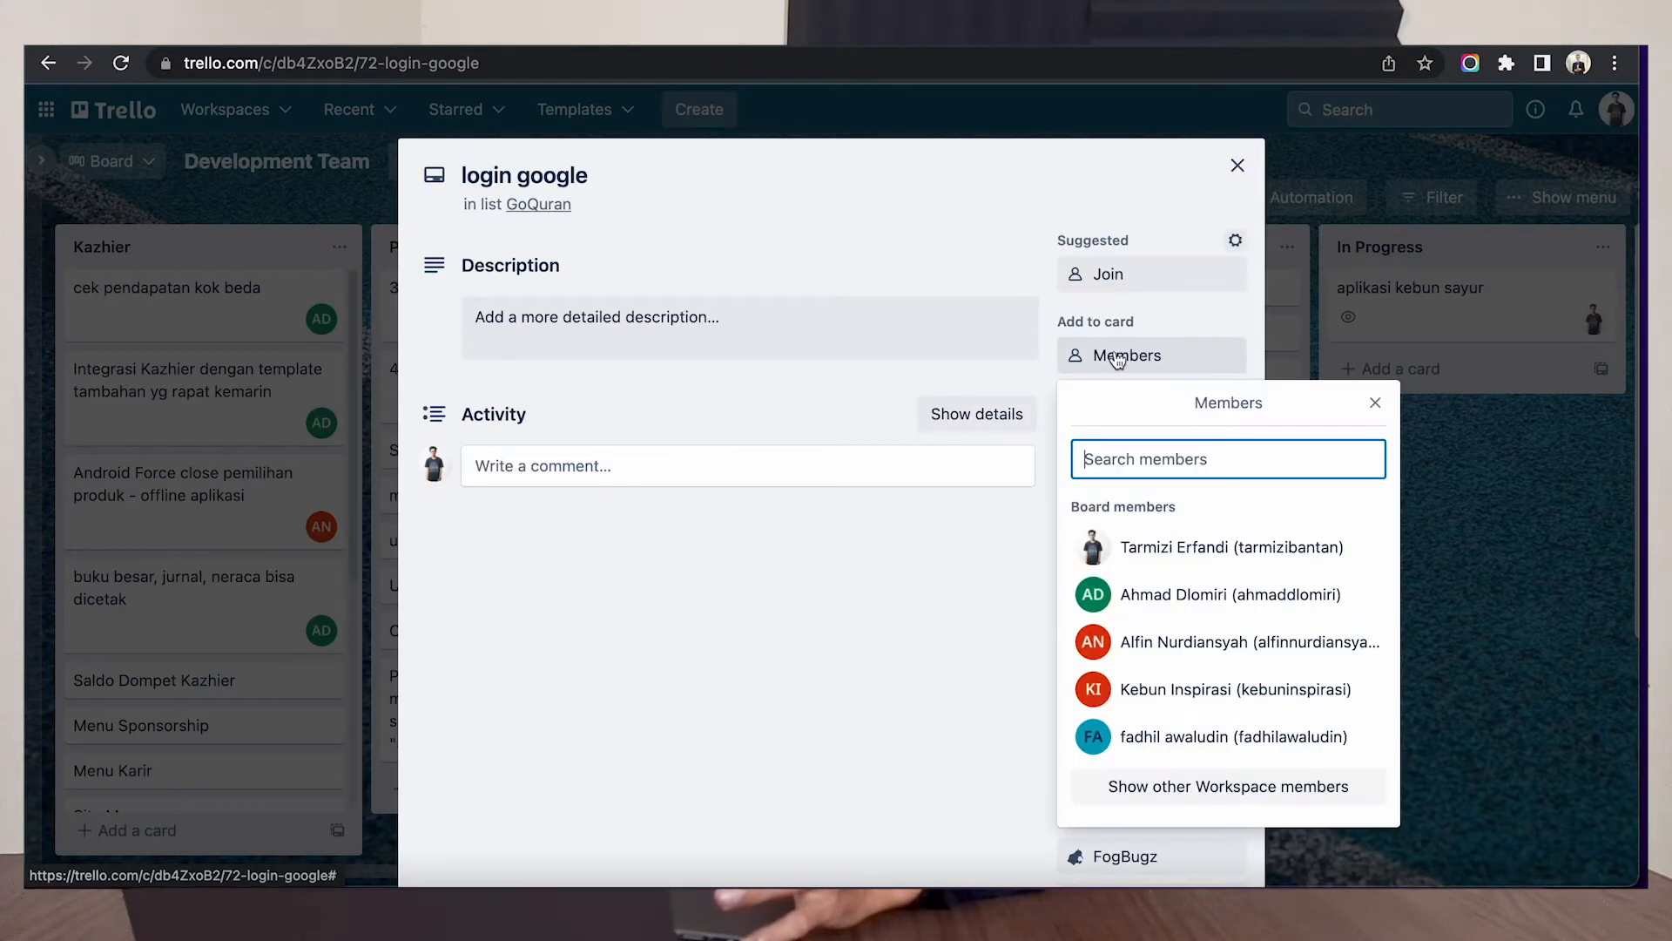
click(1170, 557)
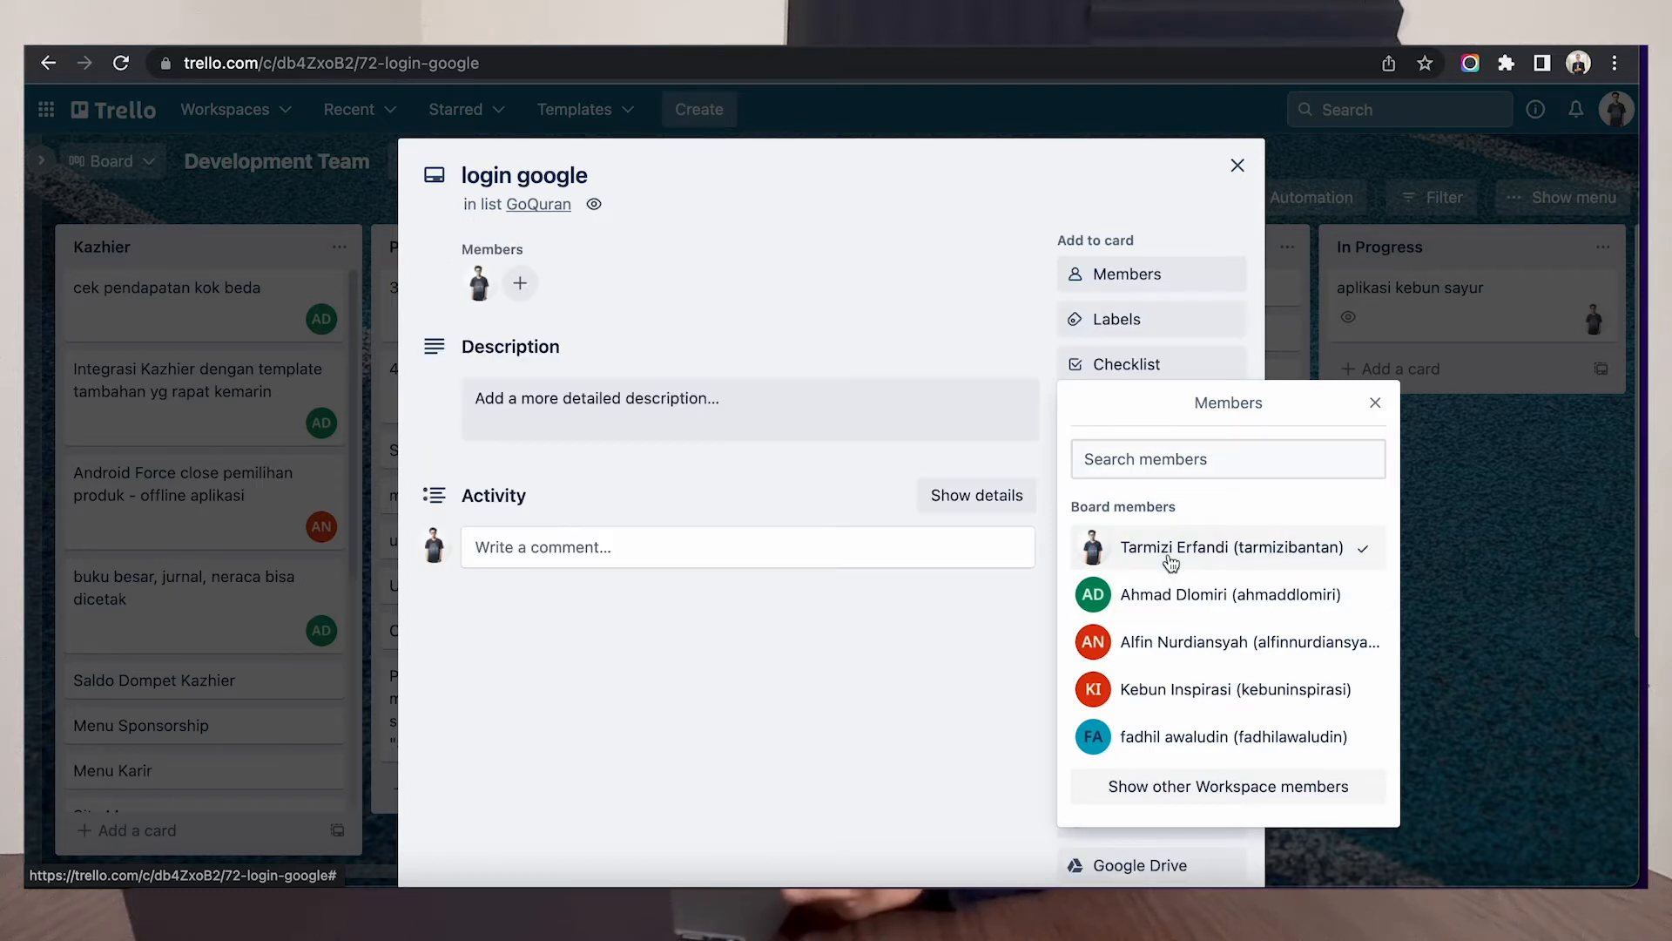
click(1237, 166)
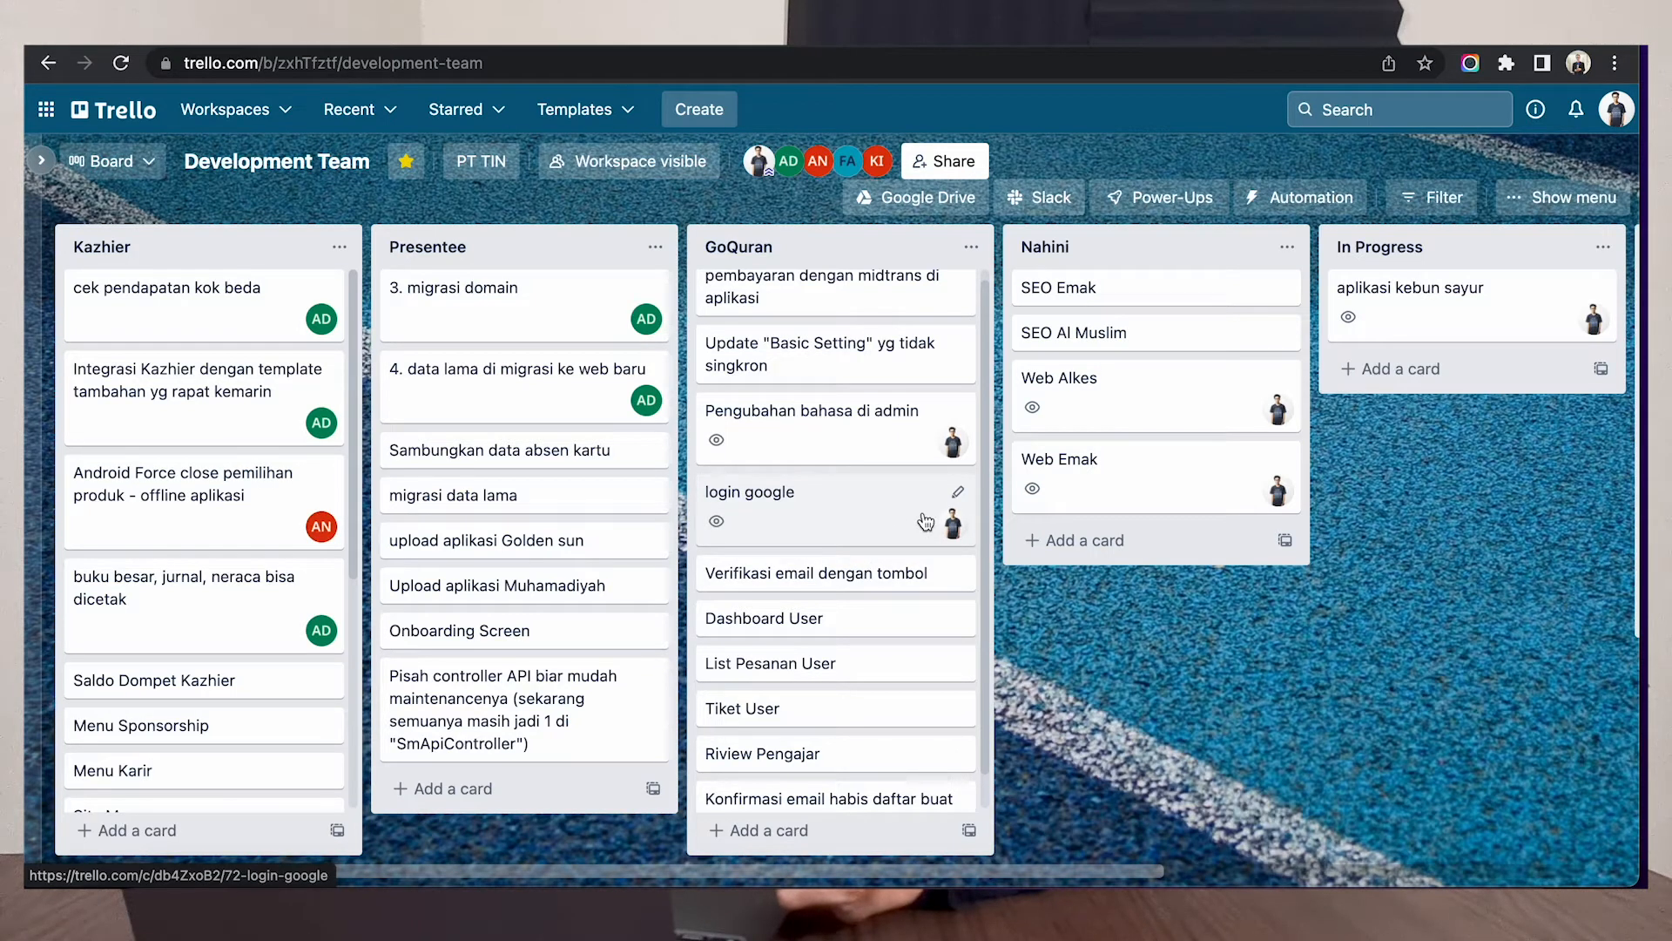
Step: Reopen the "login google" card and examine its add-to-card options, Power-Ups, actions and description field
click(871, 522)
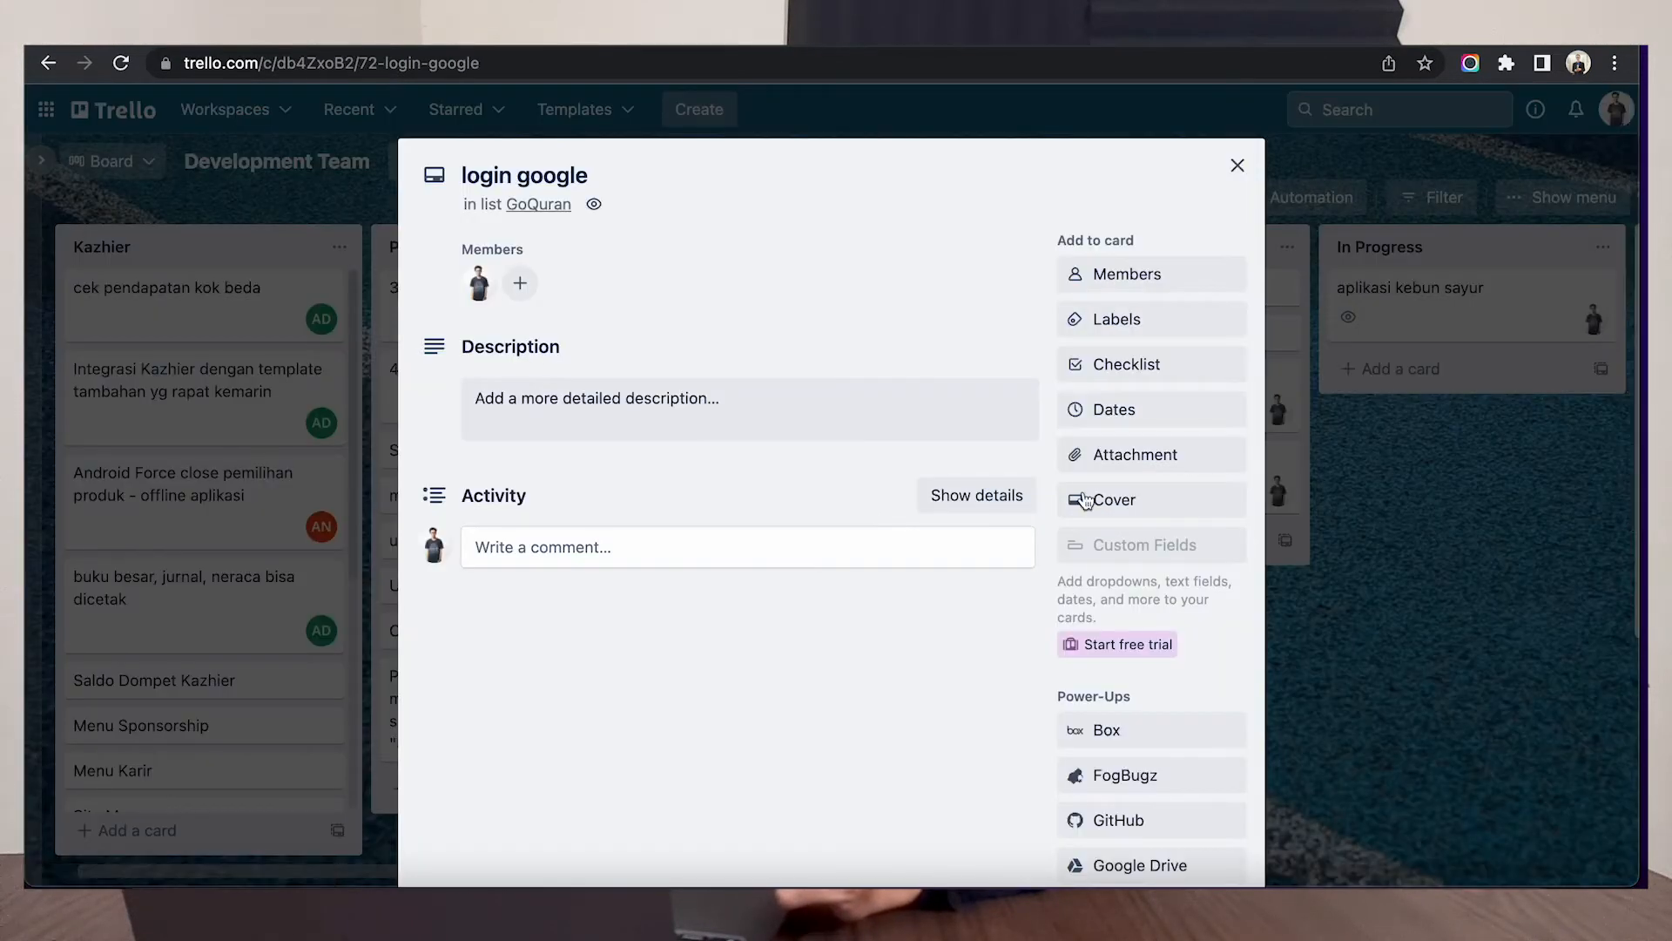
scroll(1105, 615, down, 7)
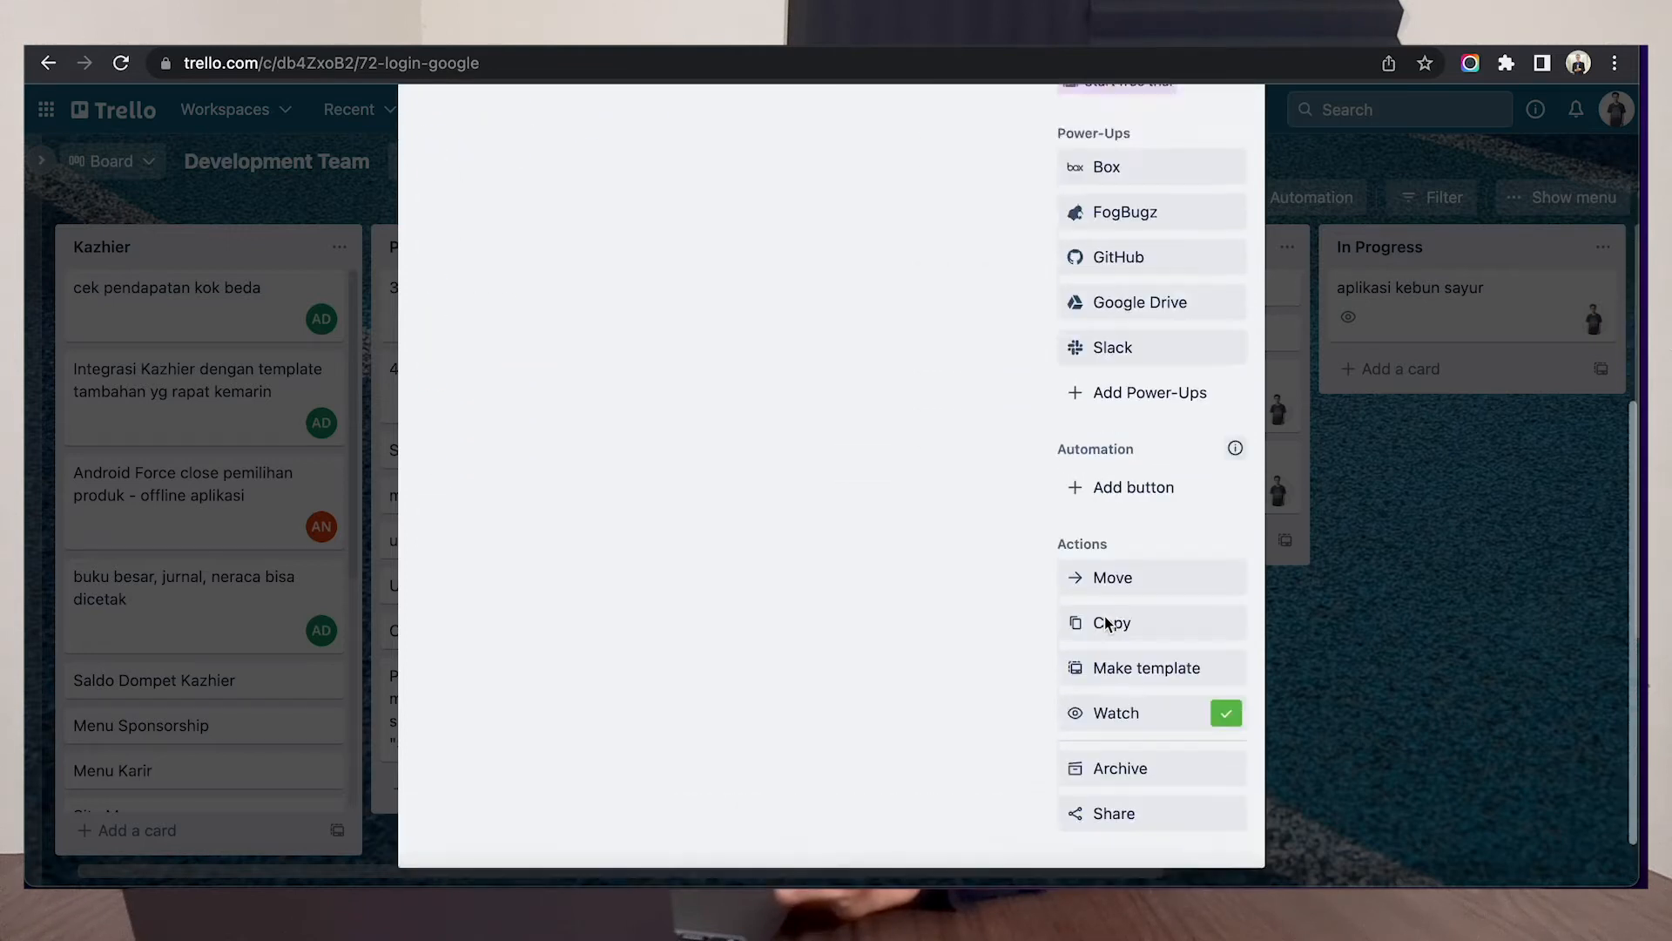
scroll(1105, 615, up, 7)
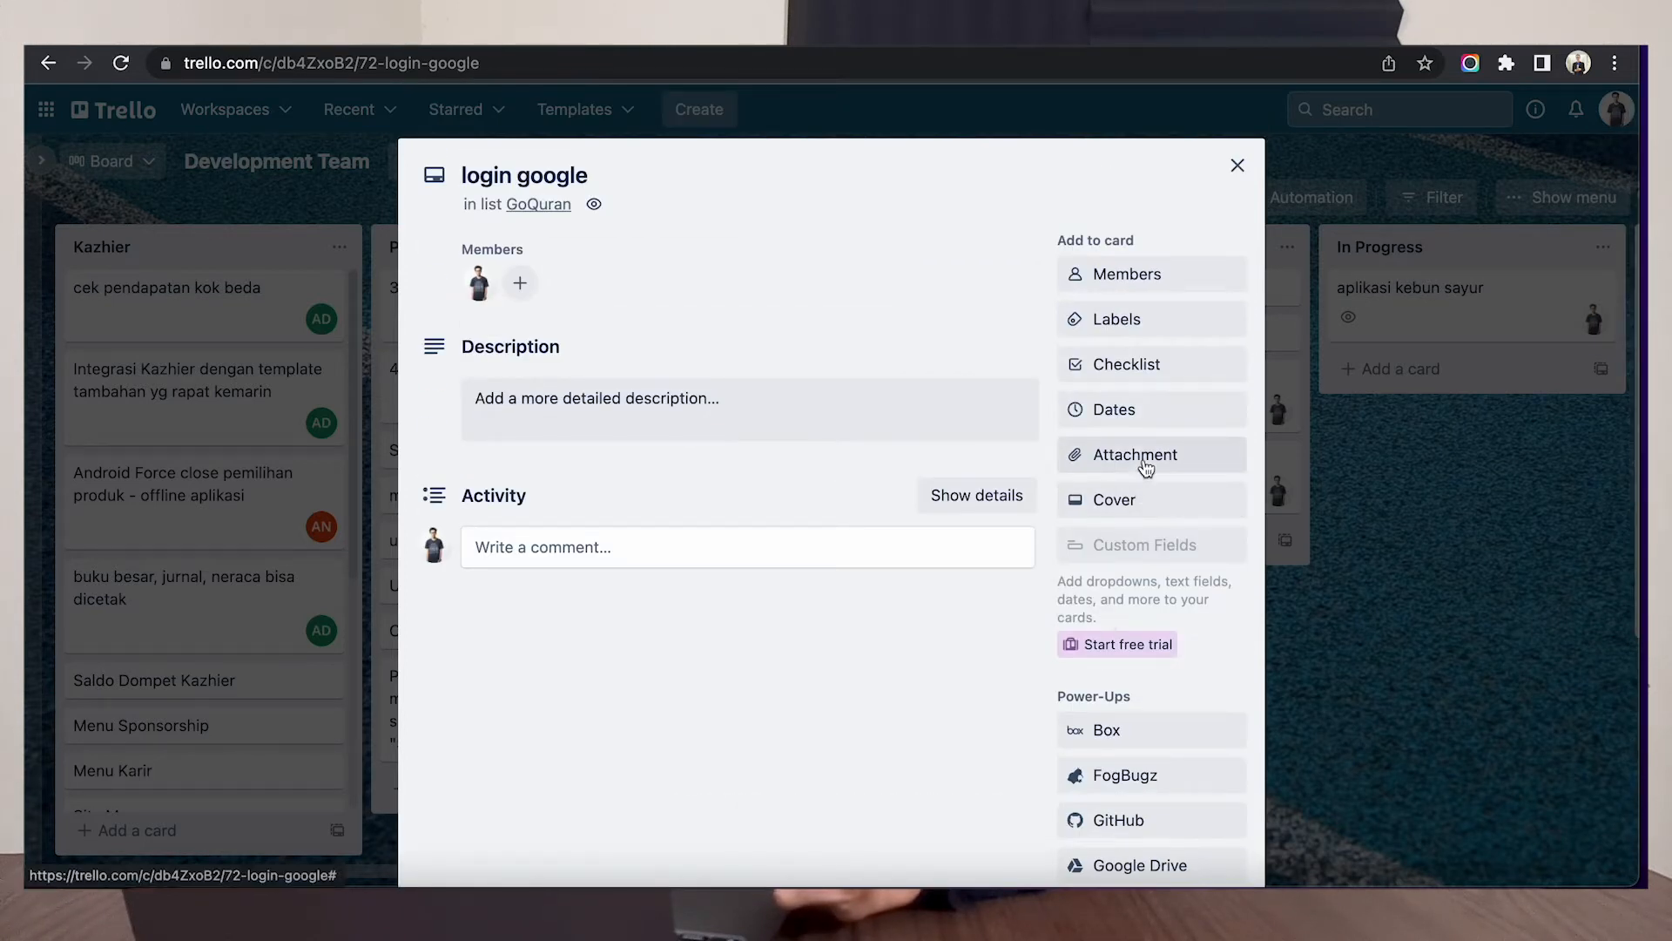
click(775, 424)
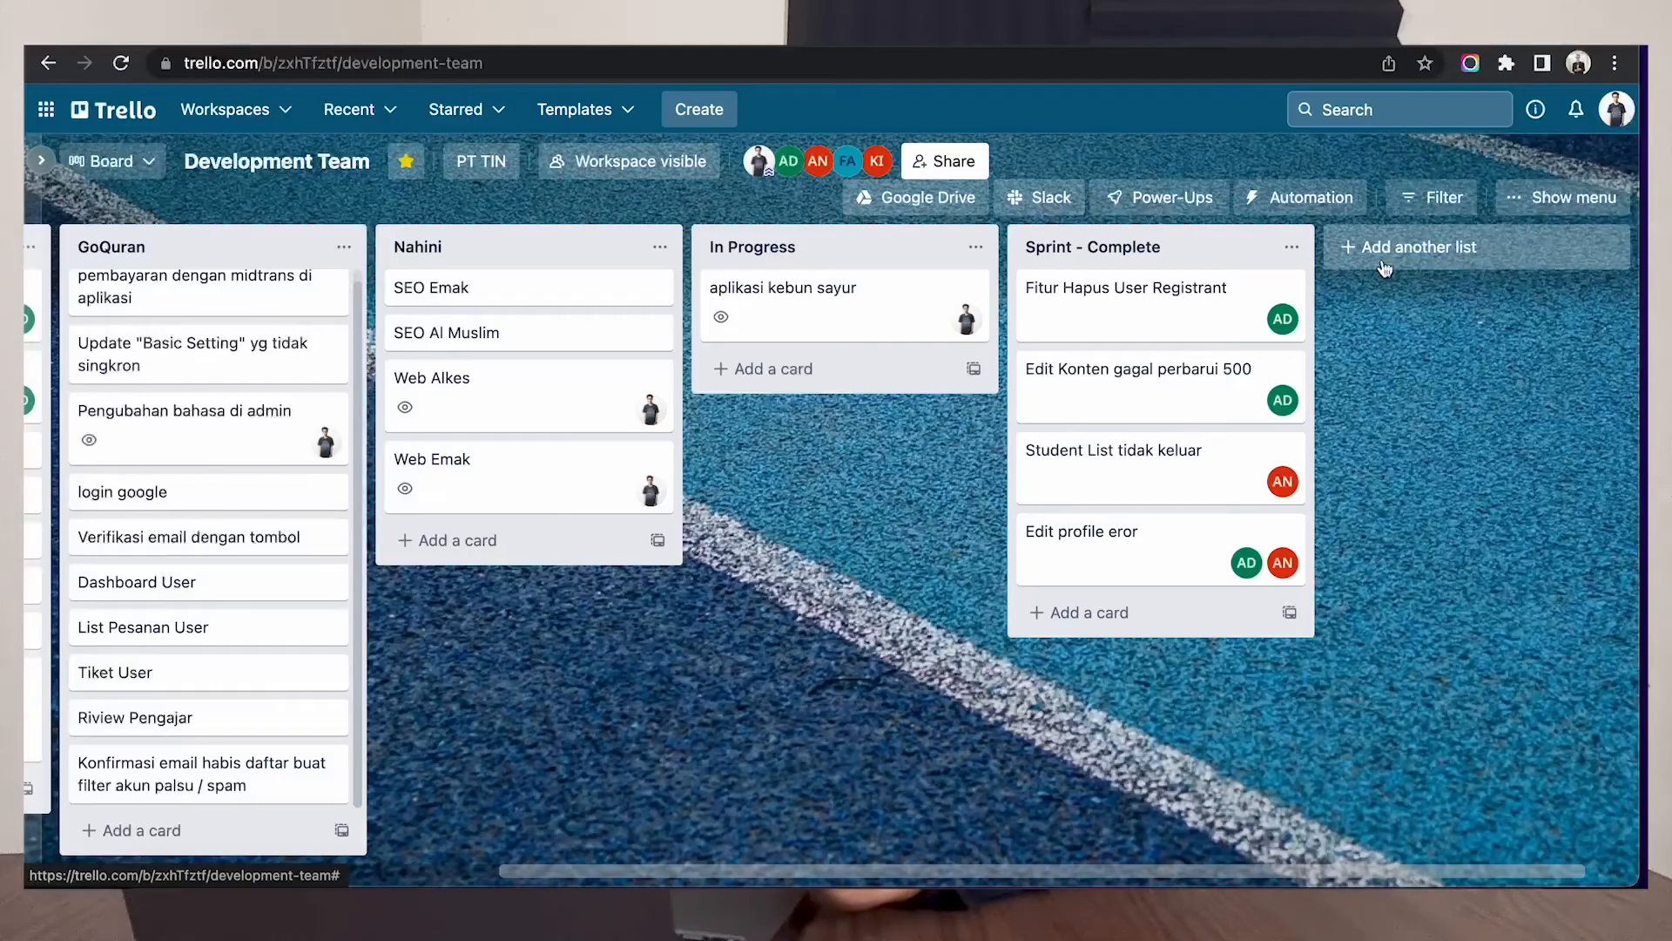
Step: Add a new list titled "Pesanan" after the Sprint - Complete list
click(1382, 253)
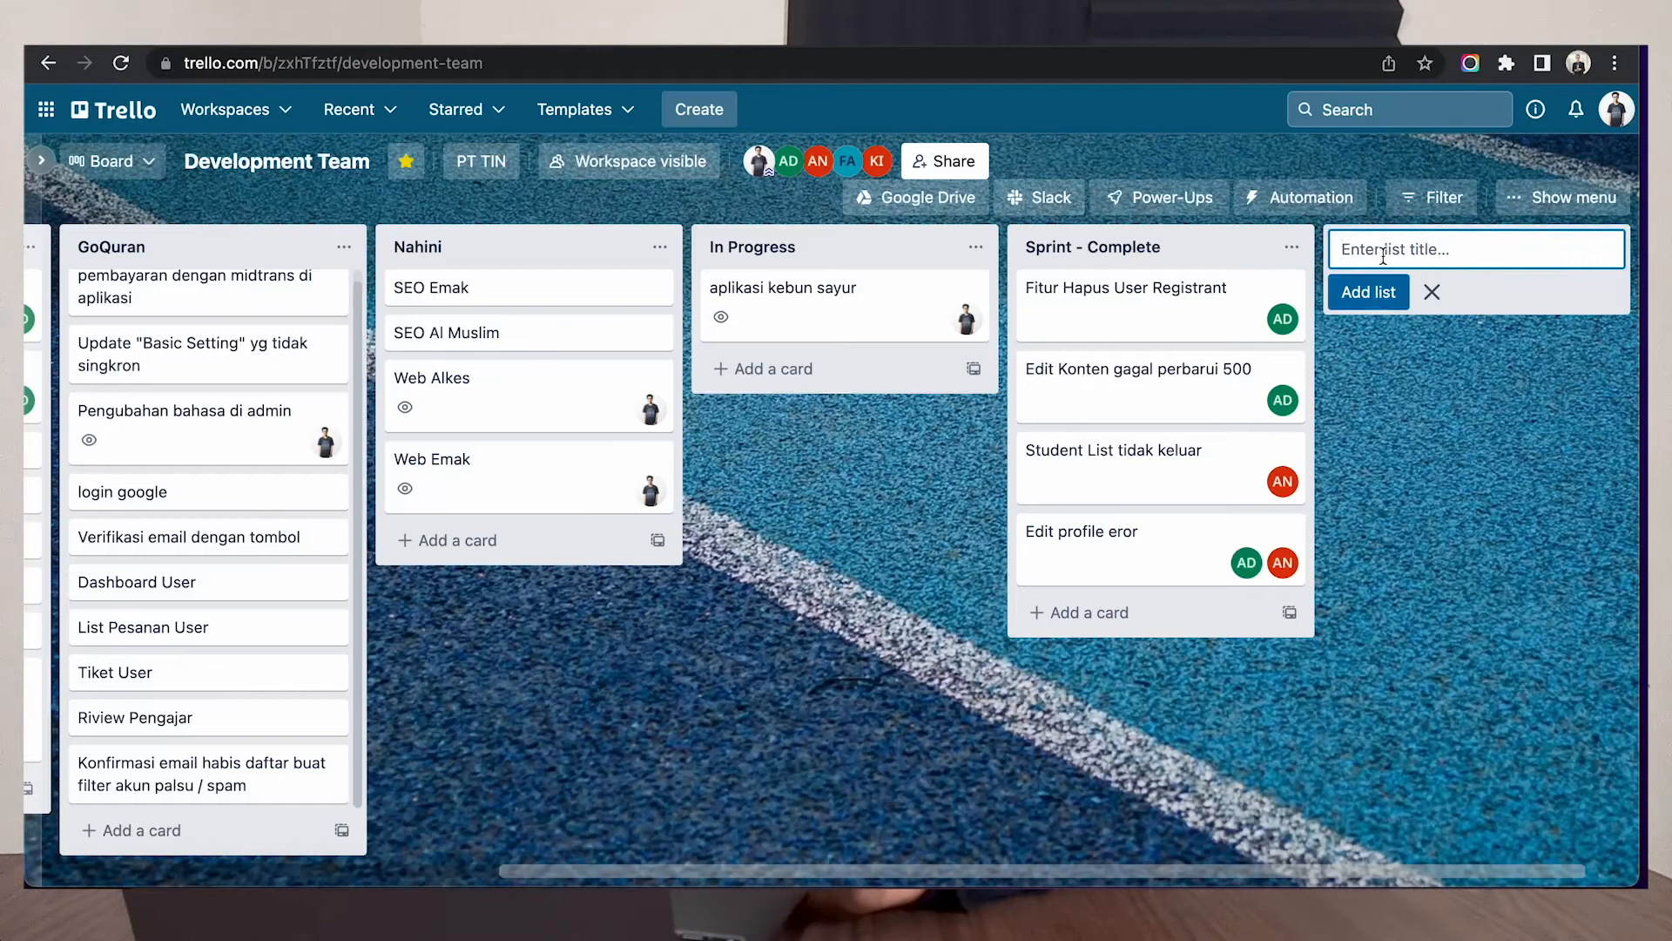
text(men)
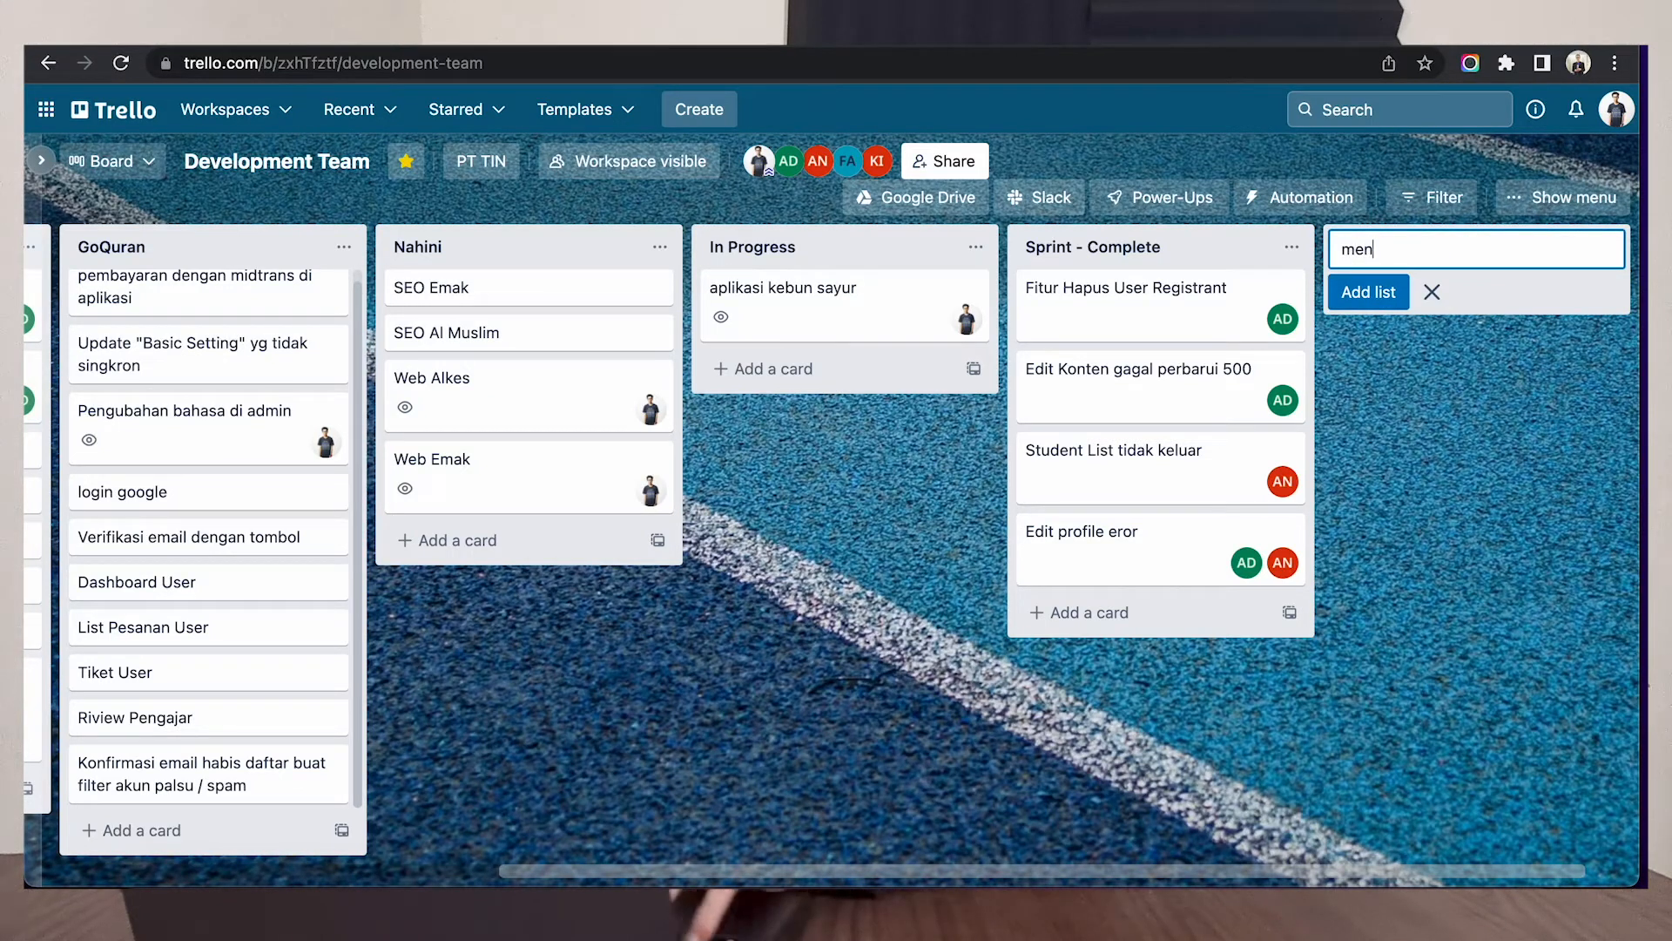
key(BackSpace)
text(Pesanan)
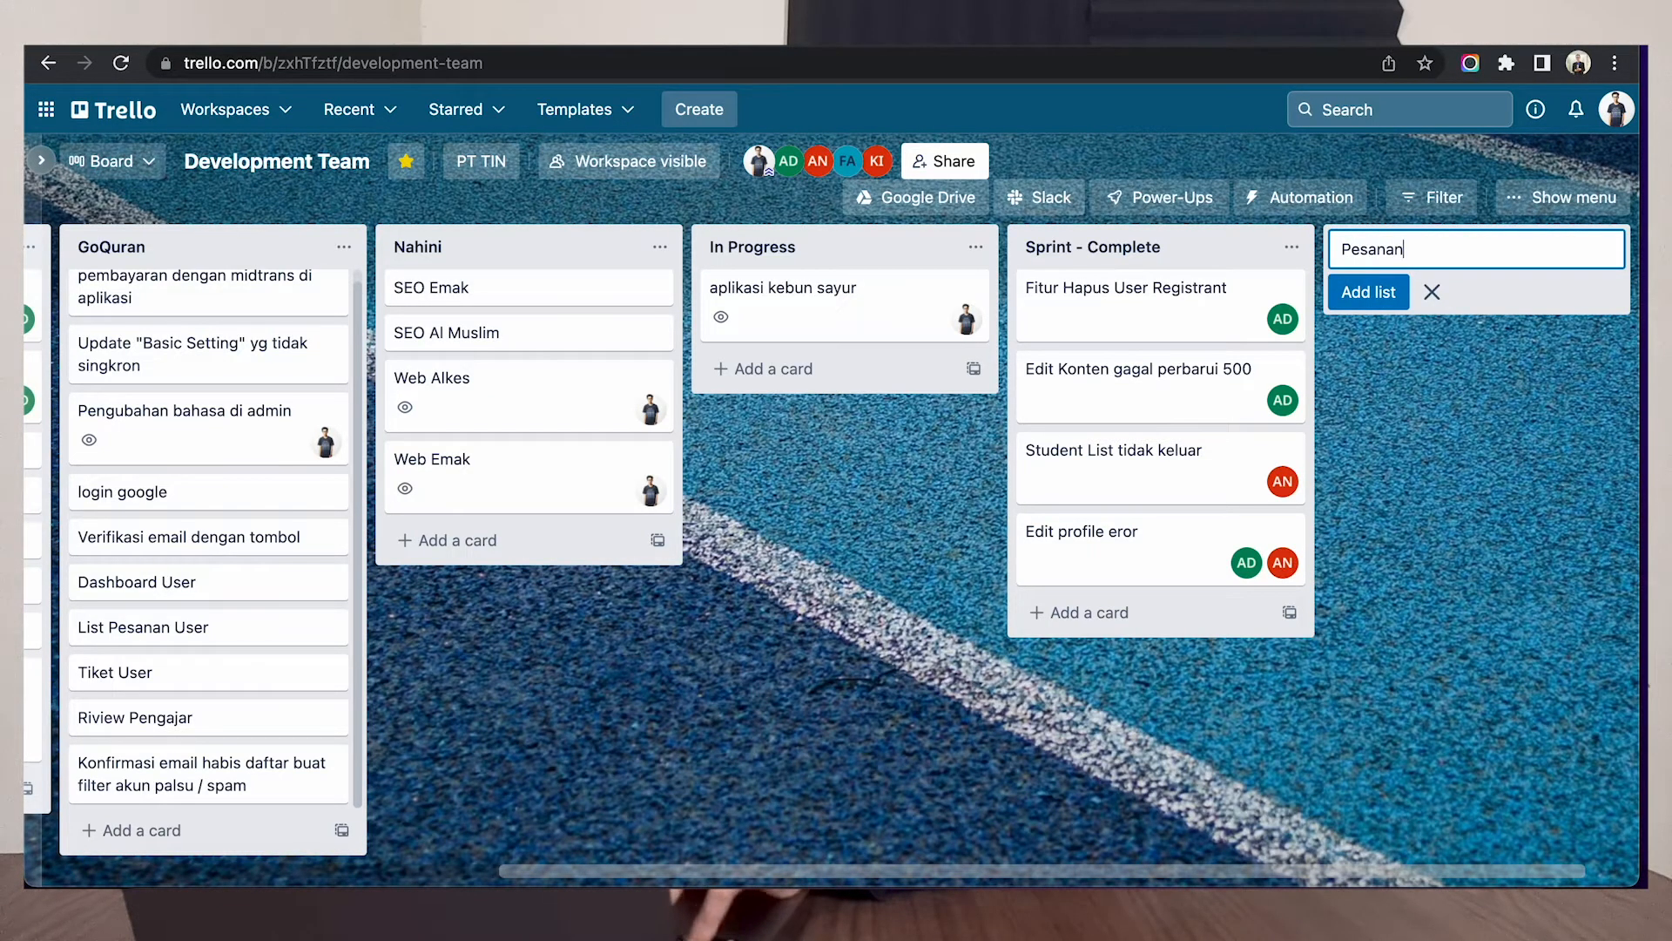
key(Return)
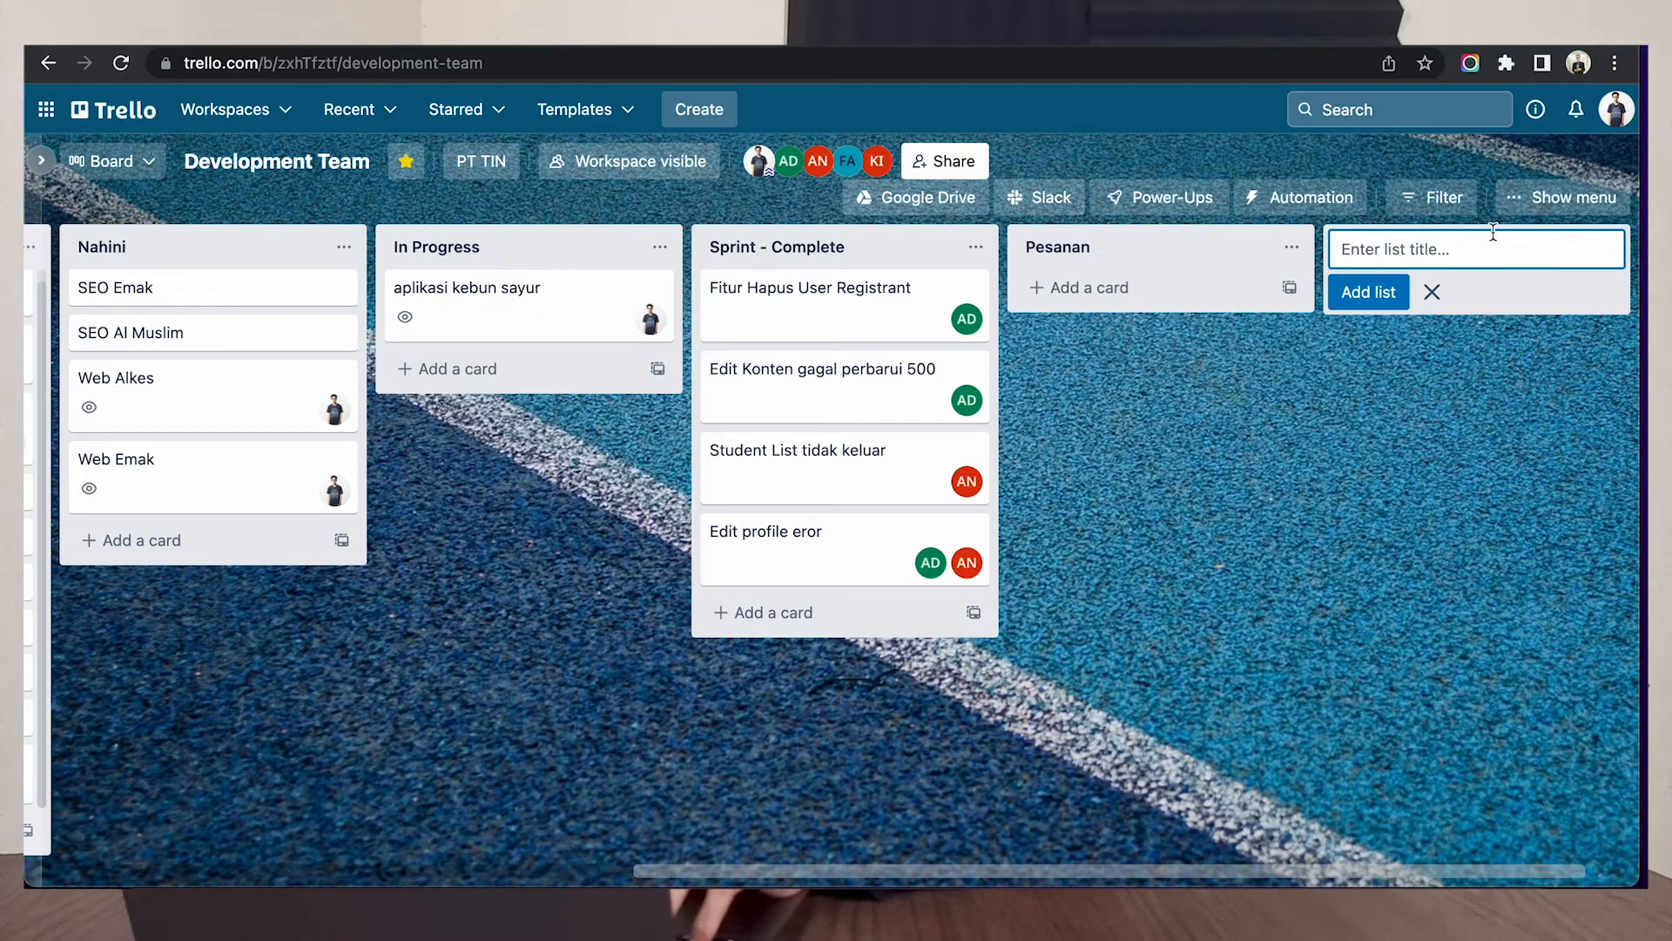
Step: Add two more lists titled "Proses" and "Siap saji" after Pesanan
text(Proses)
key(Return)
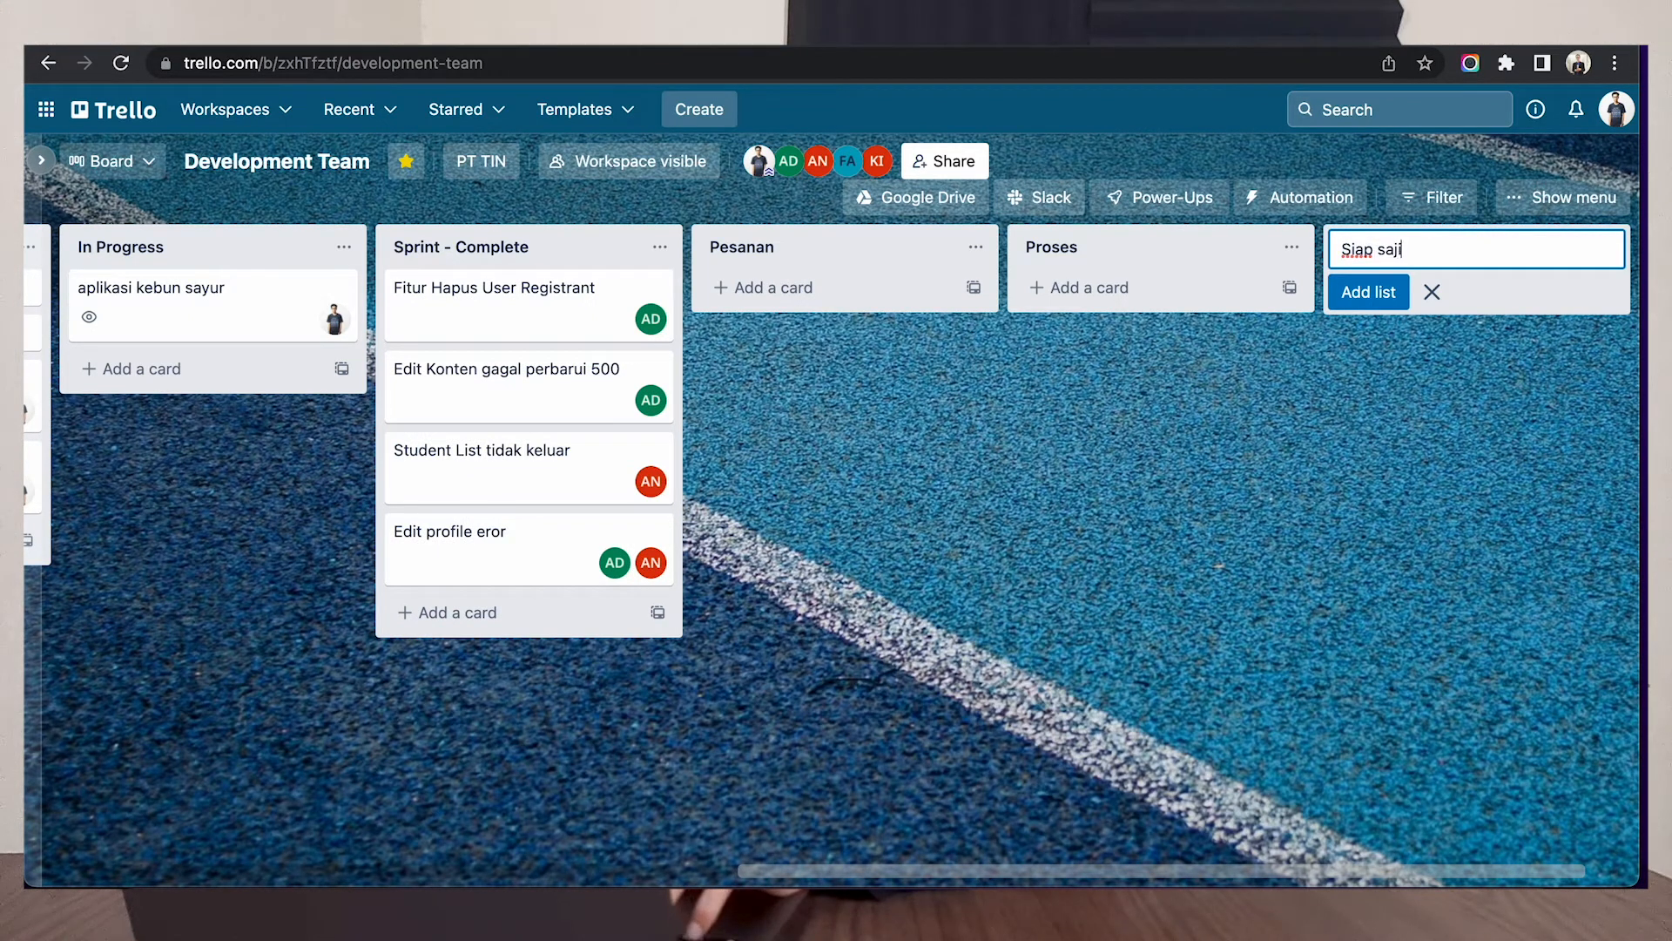
text(Siap saji)
key(Return)
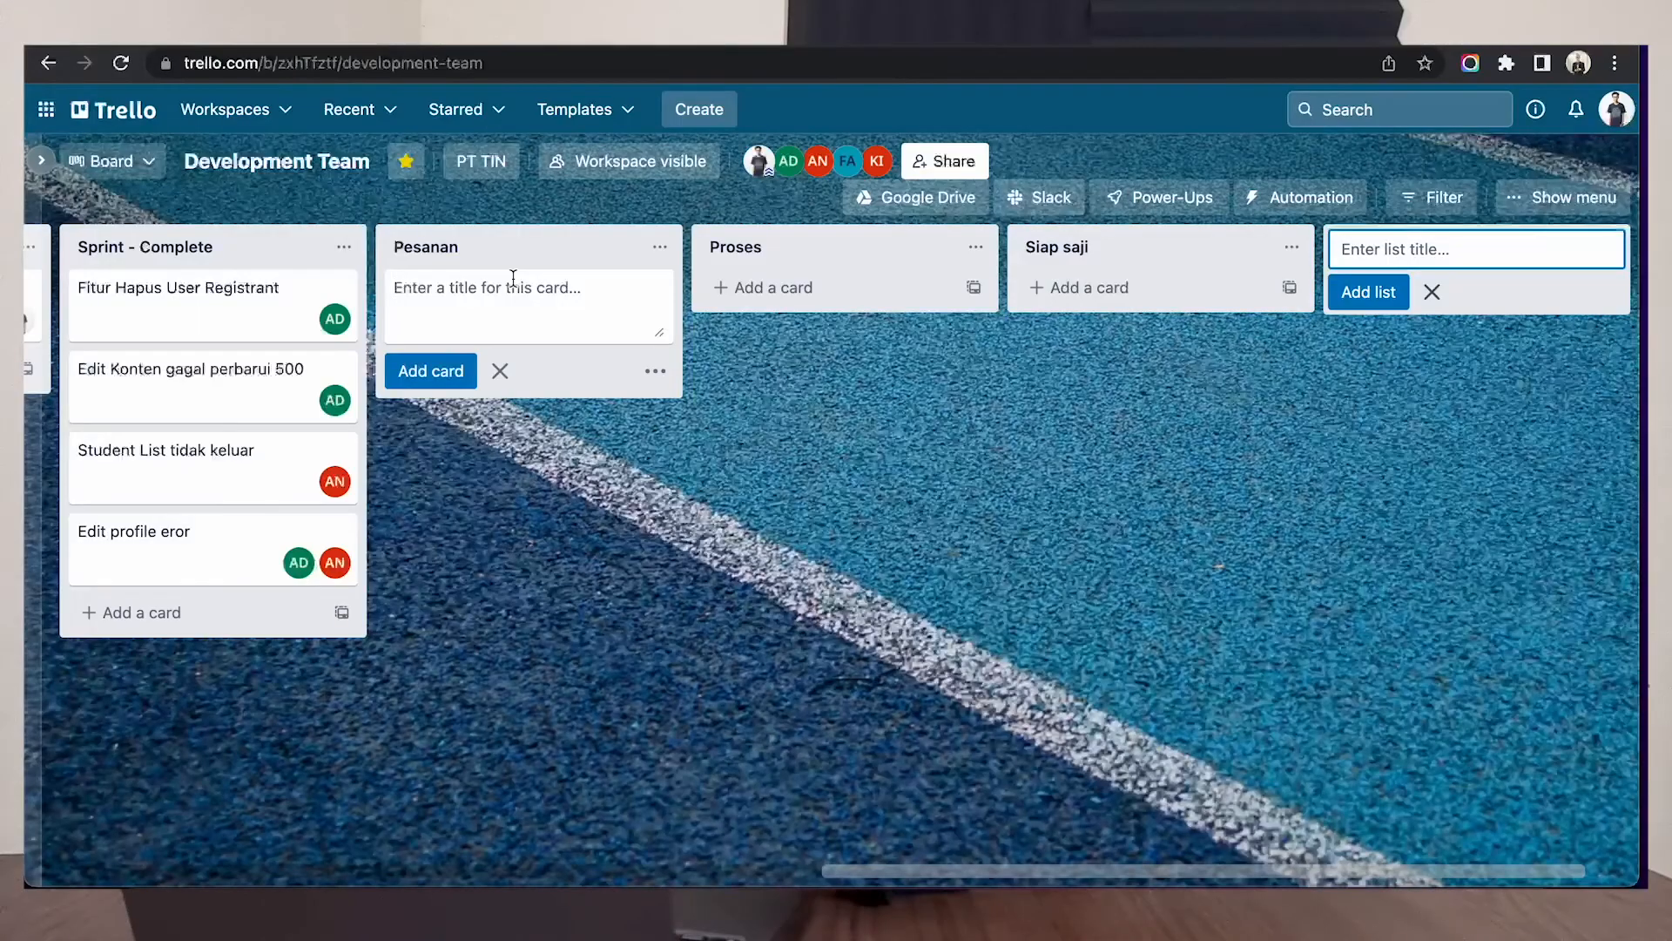
Step: Add a card titled "ayam goreng, cabai sedikit" to the Pesanan list and end card entry
text(ayam goreng, cabai sedik)
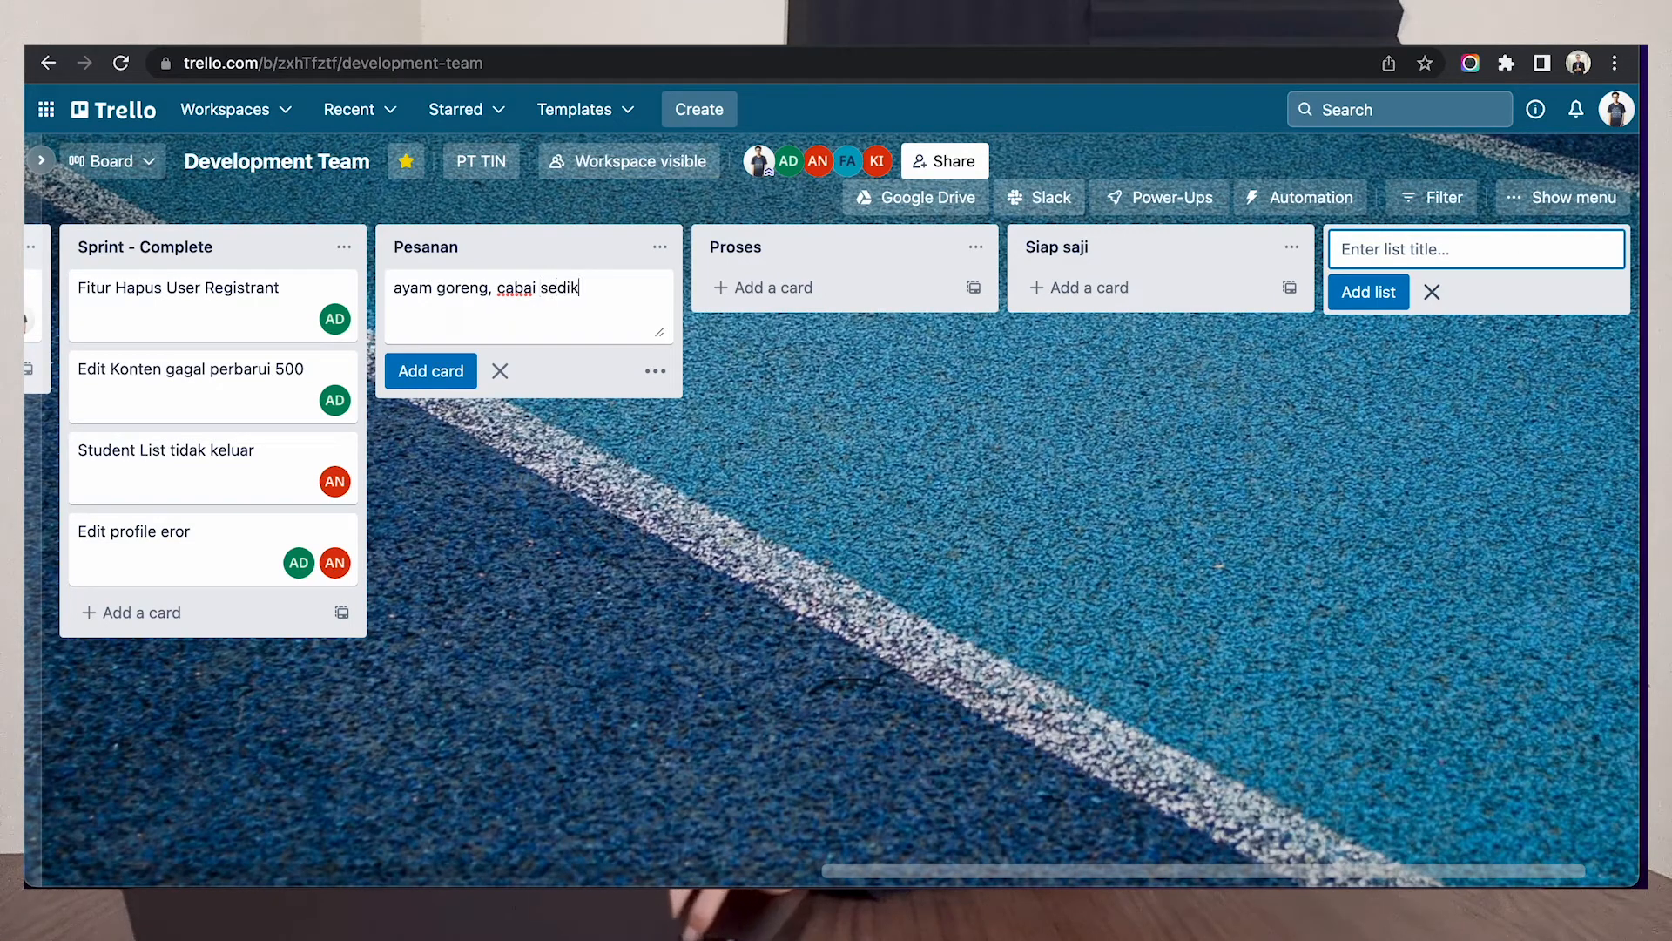
key(Return)
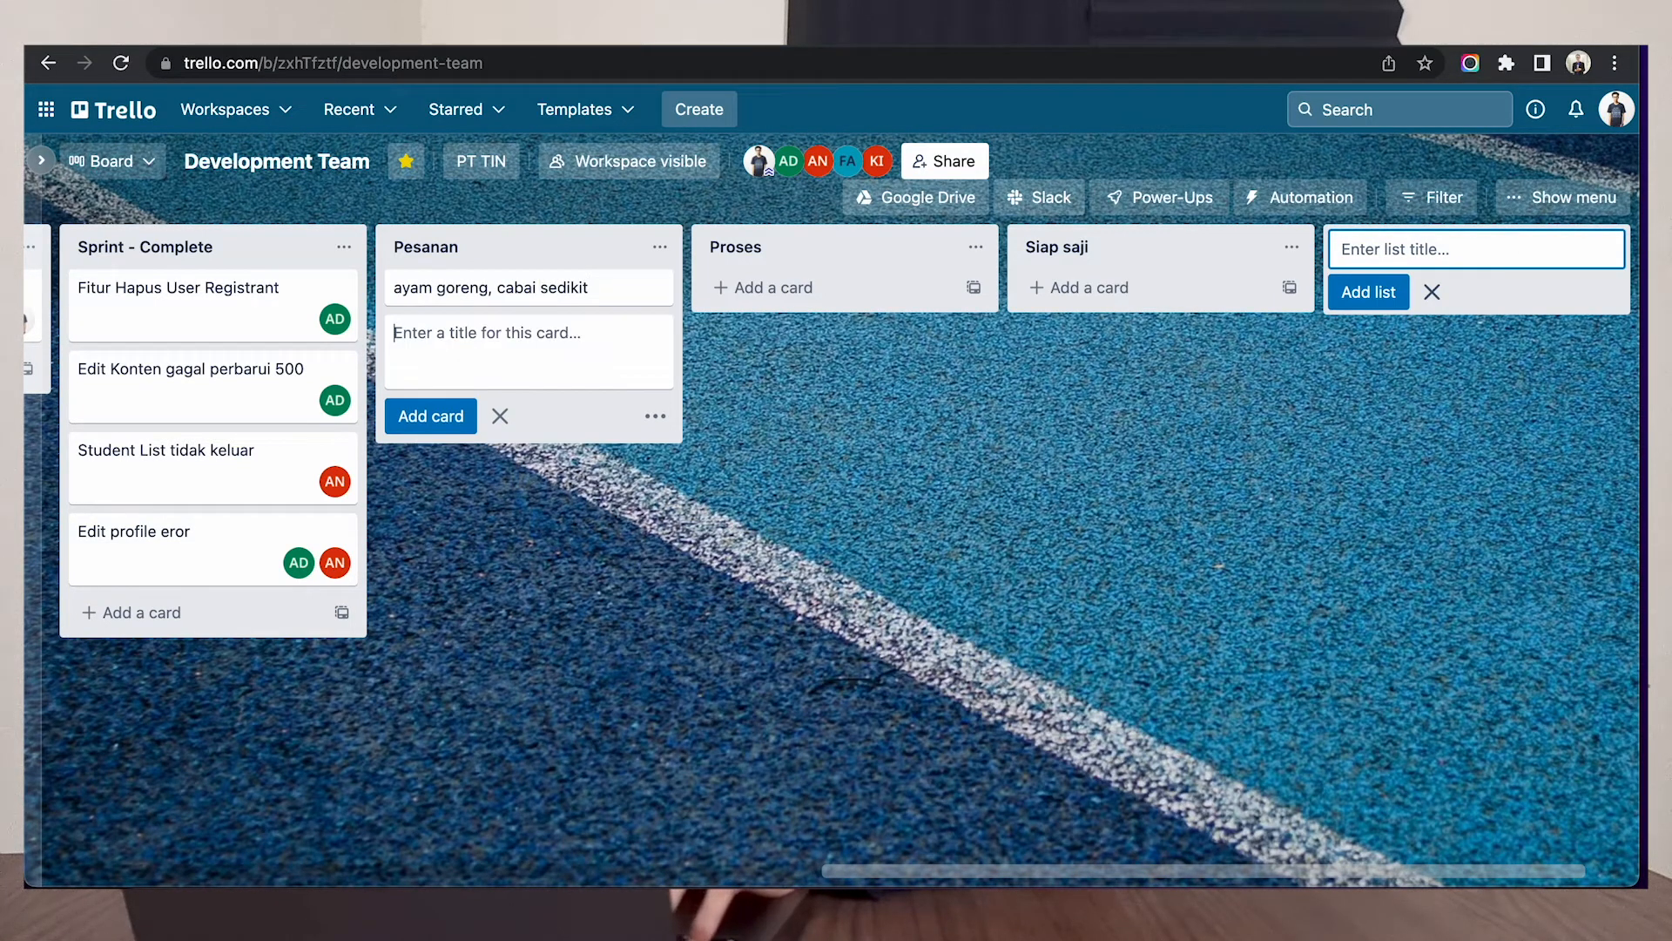
click(749, 469)
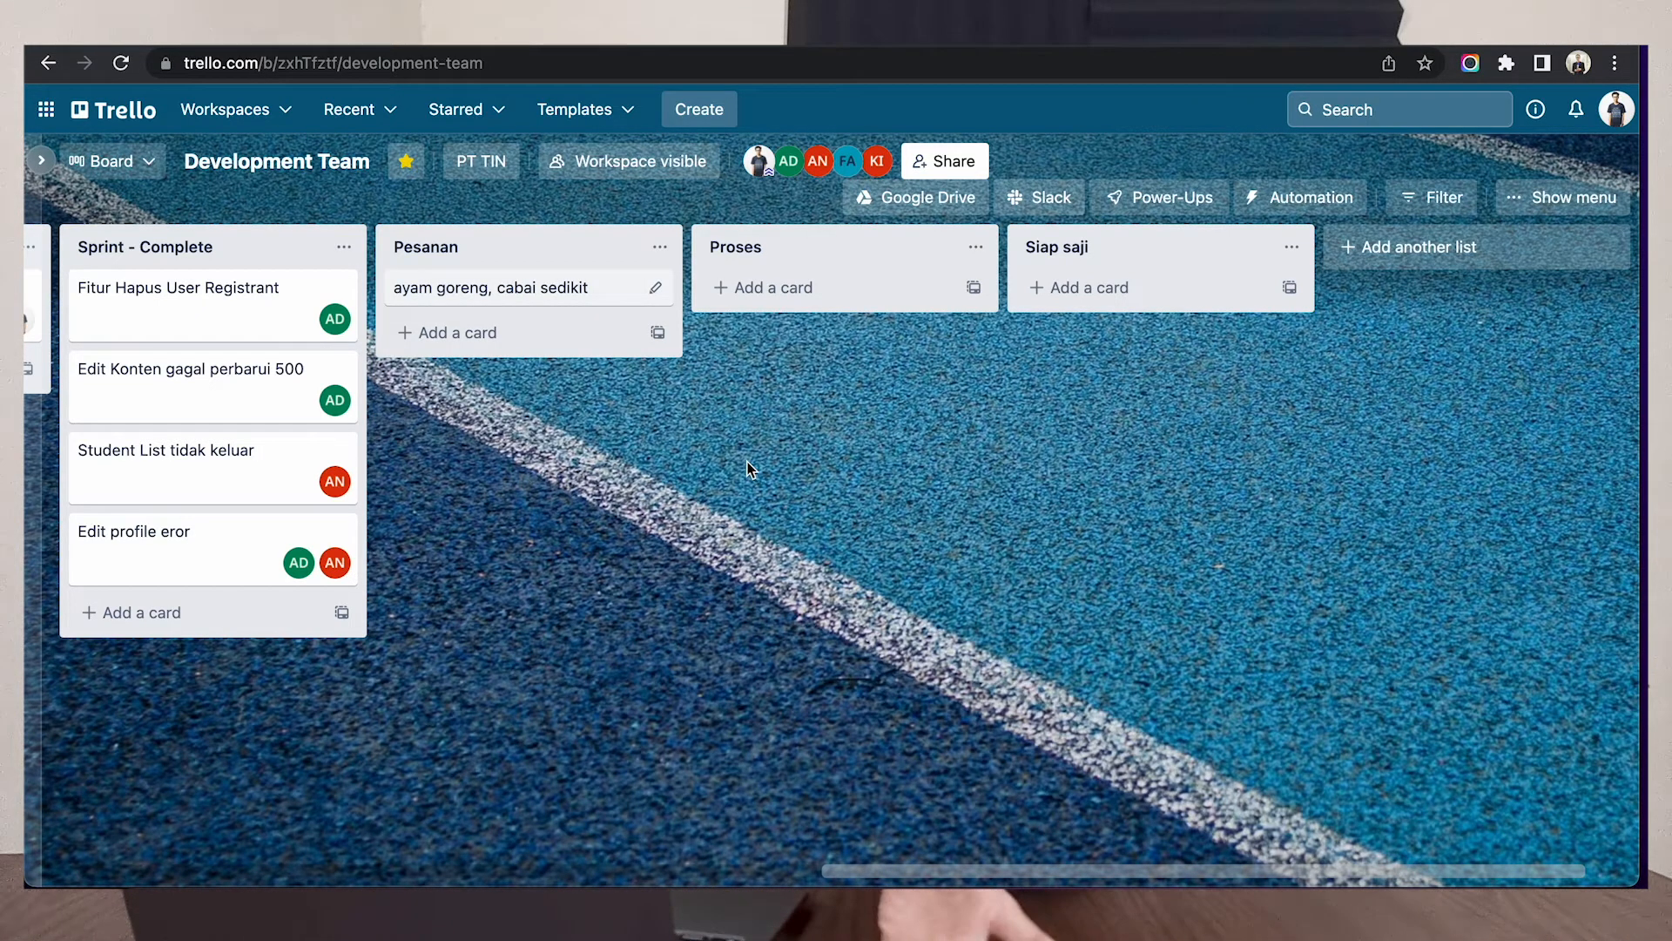
Step: Add a card titled "es teh, gula sedikit" to the Pesanan list and move it to Proses
click(567, 336)
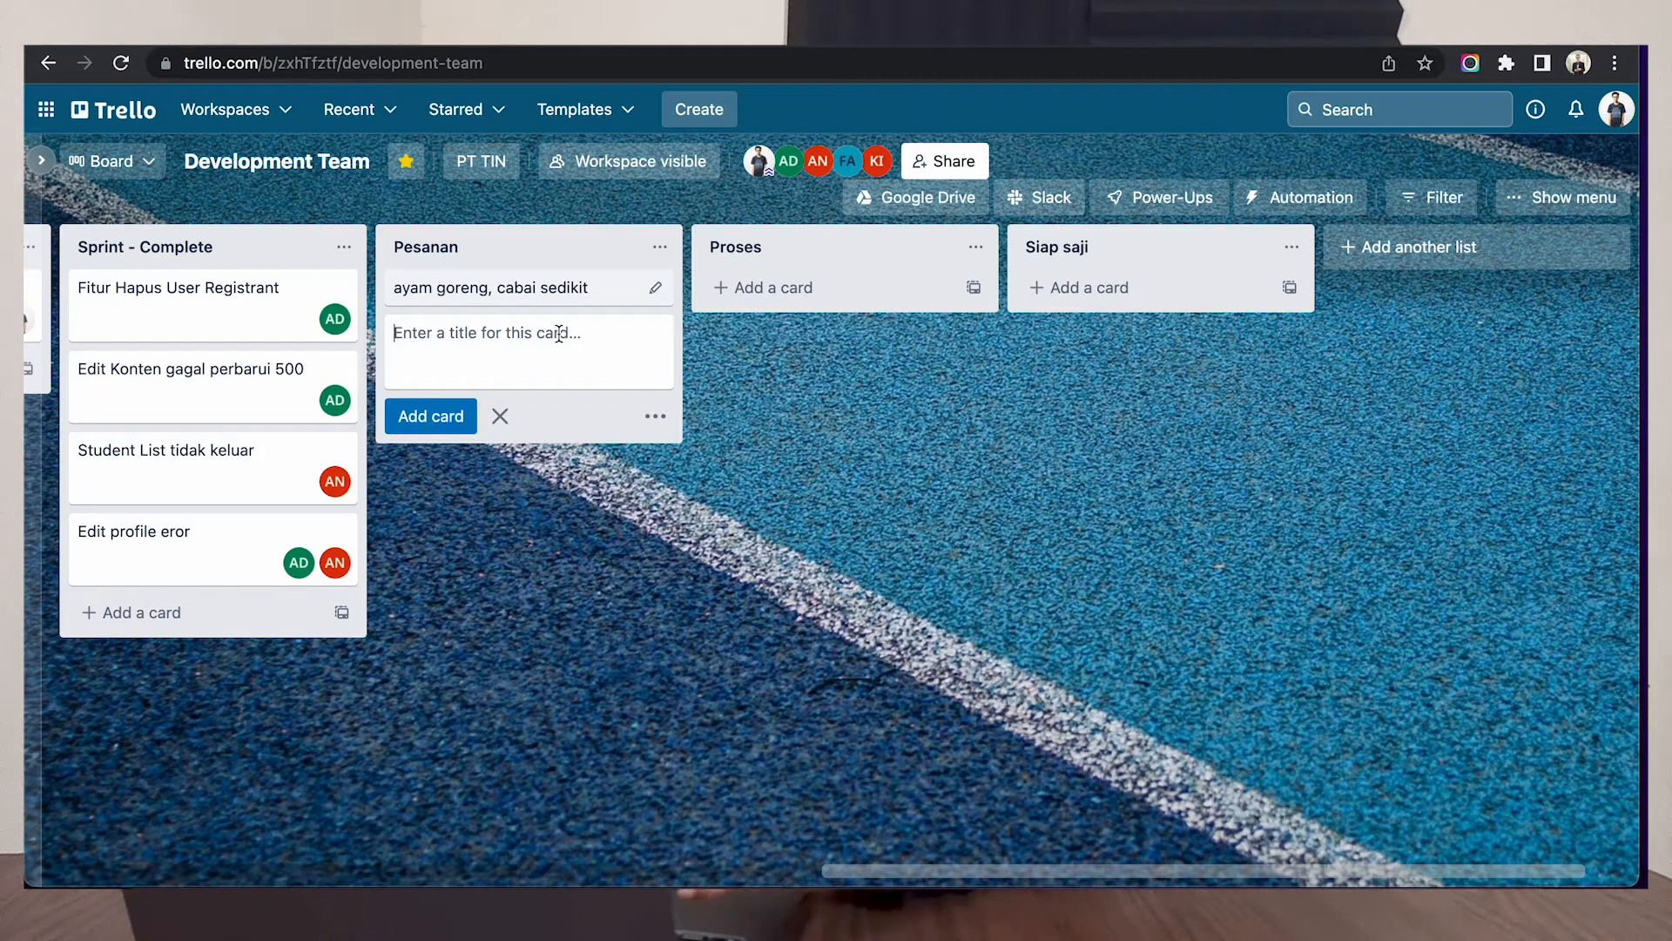
text(es teh, gula sedikit)
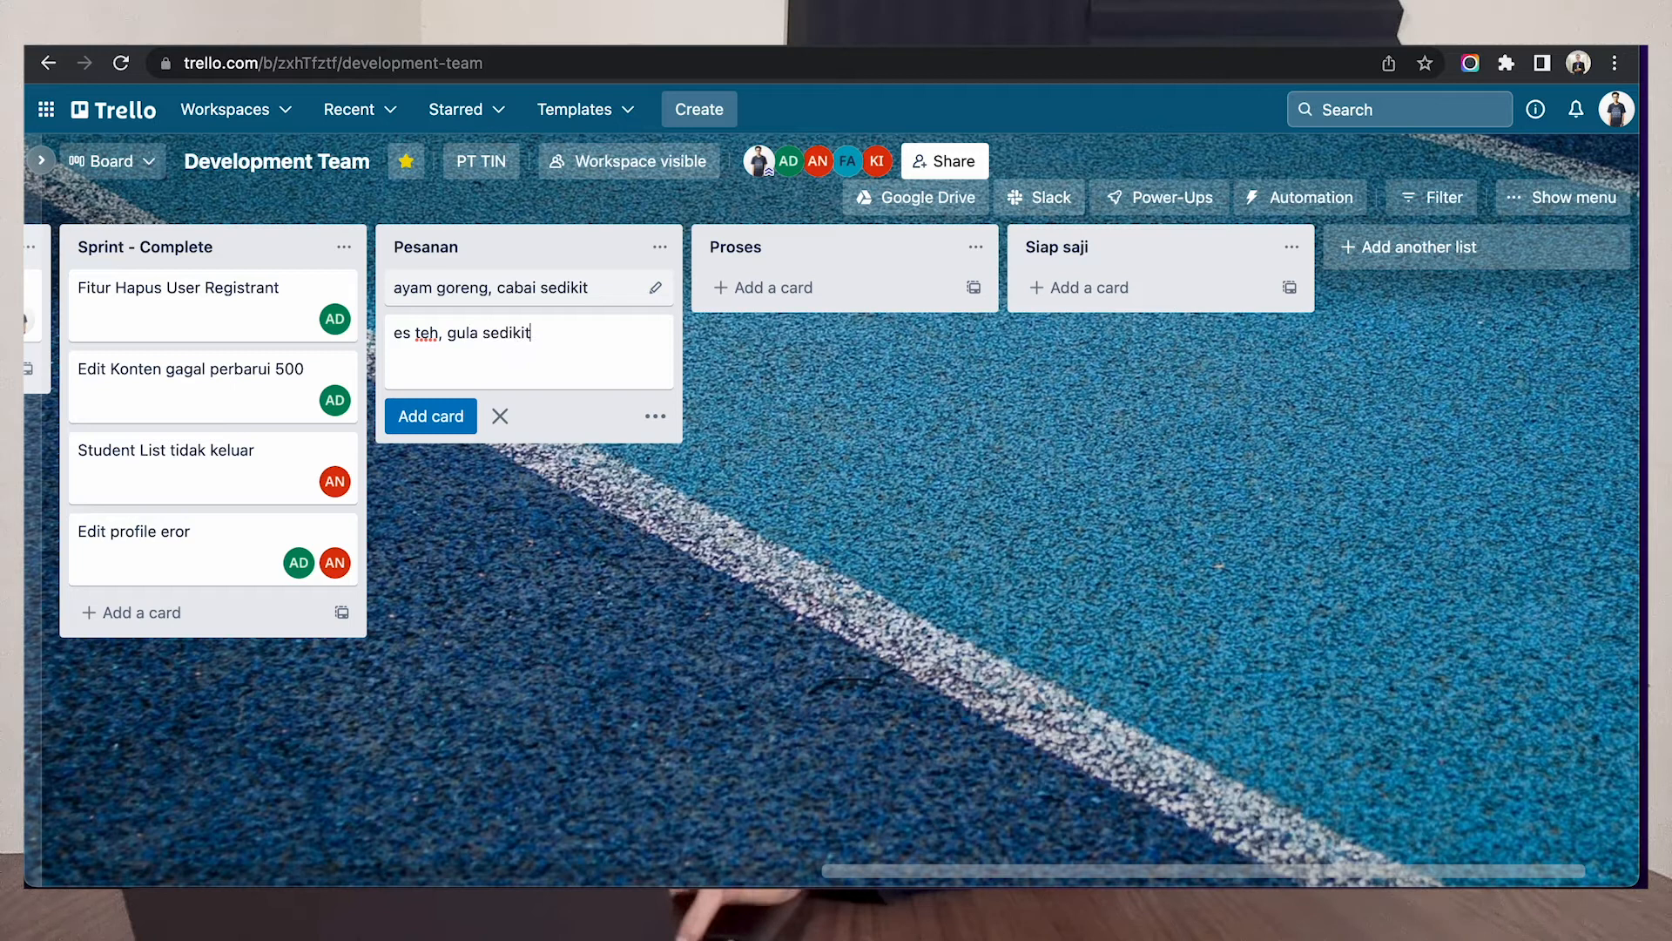
key(Return)
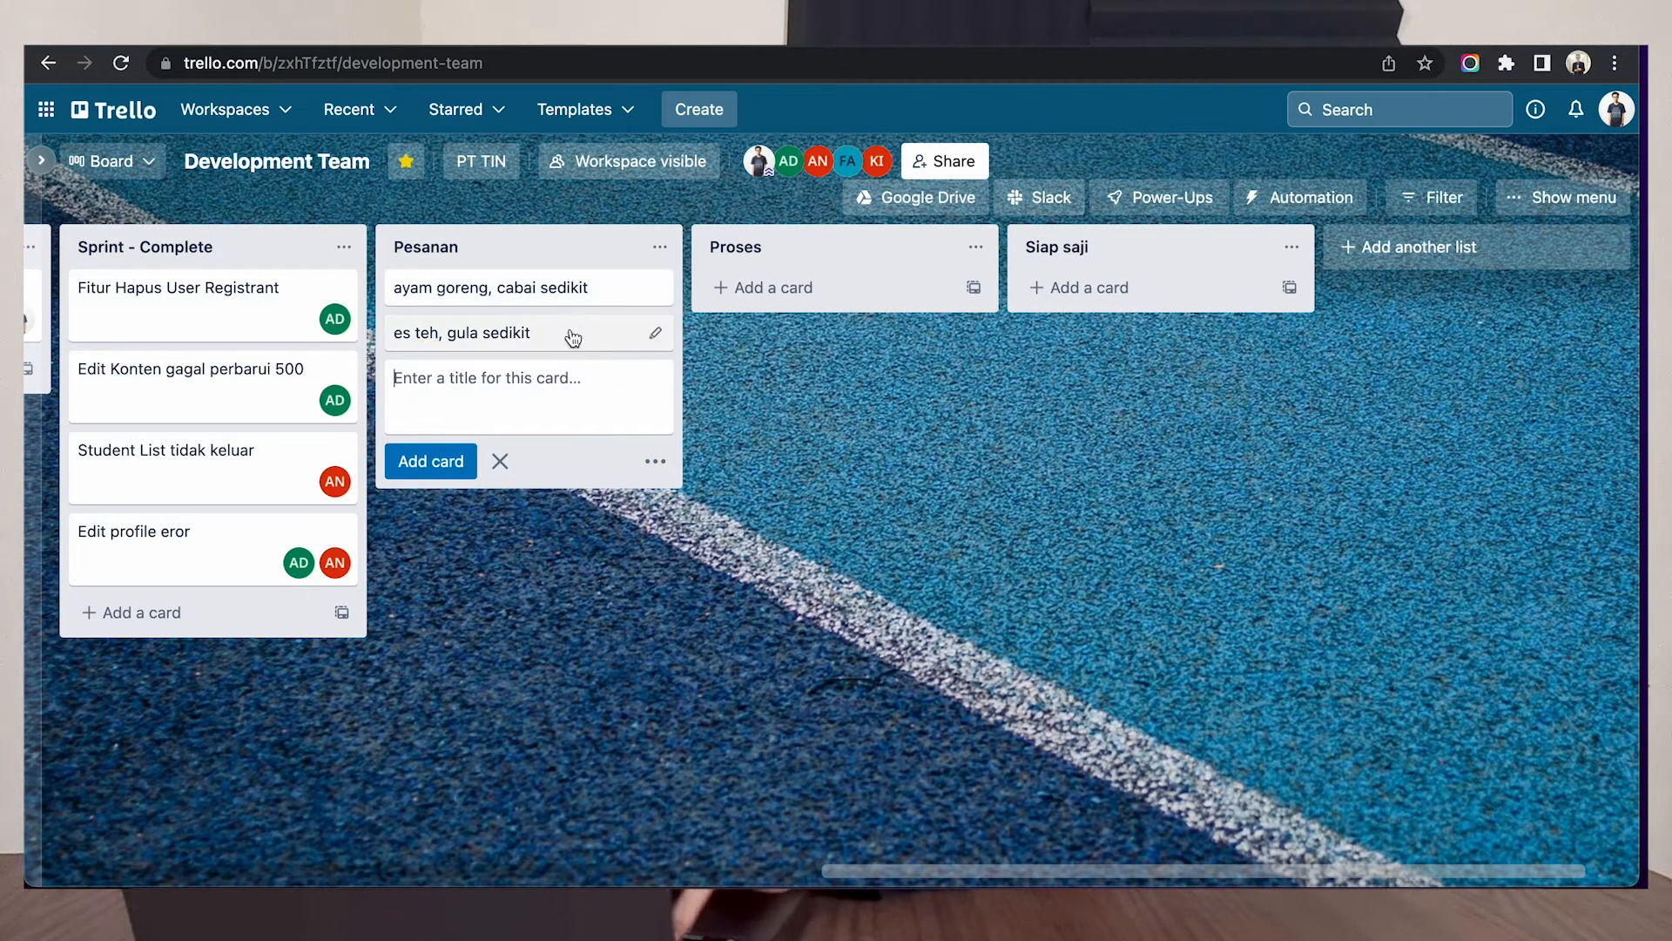
click(613, 525)
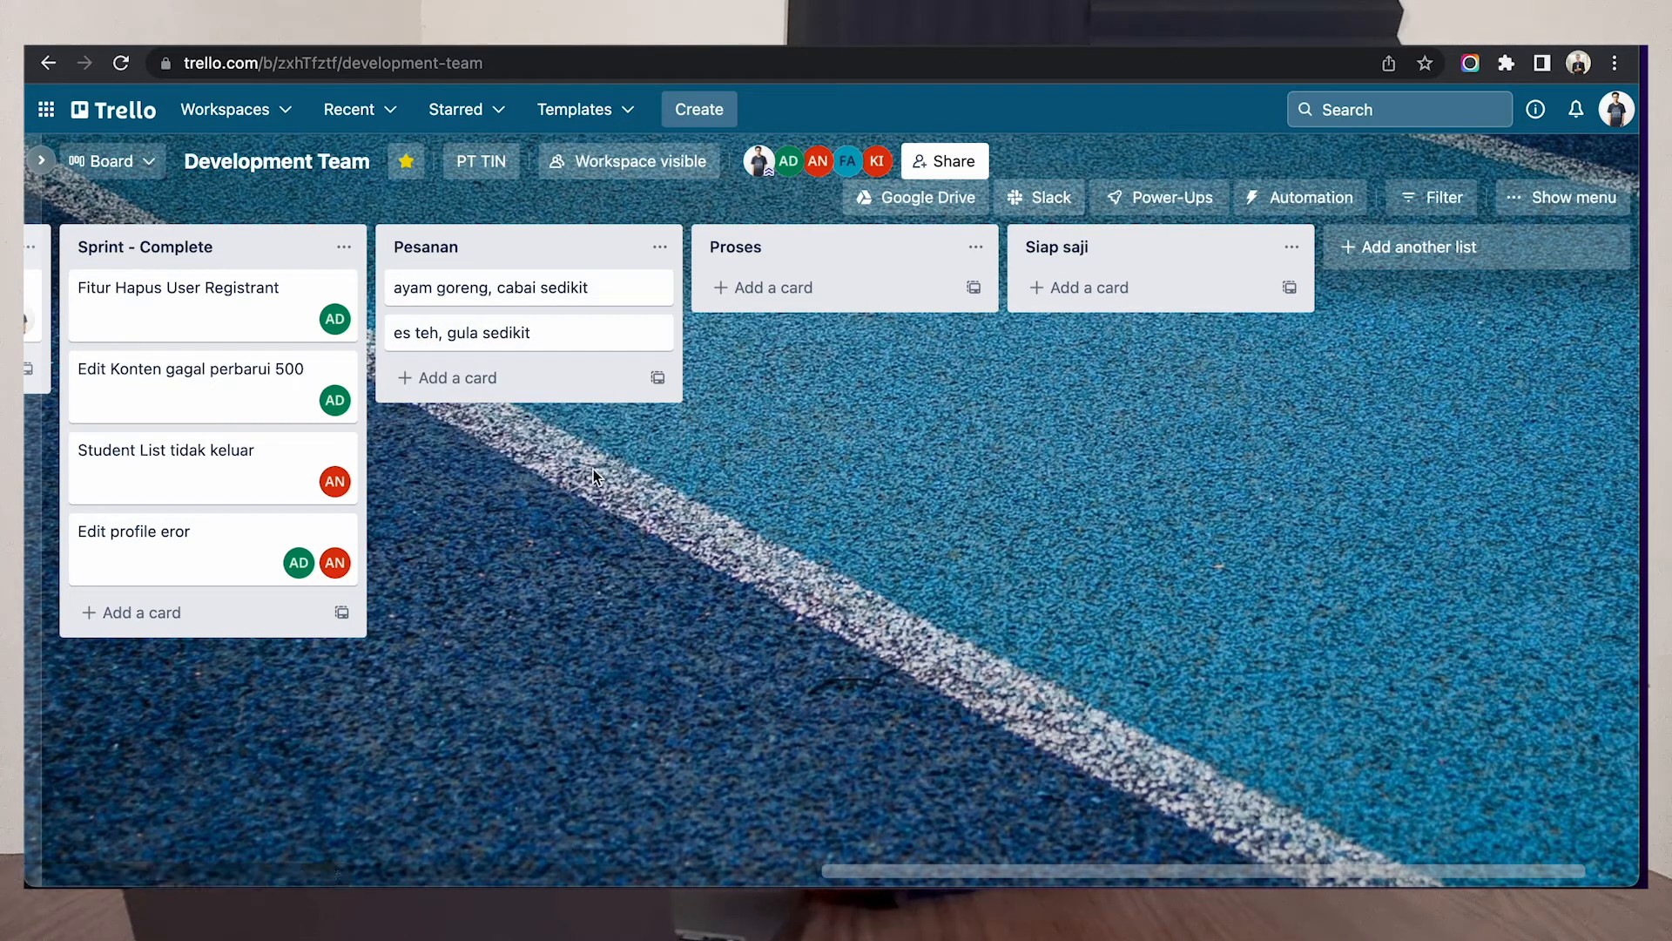
drag(562, 340, 788, 288)
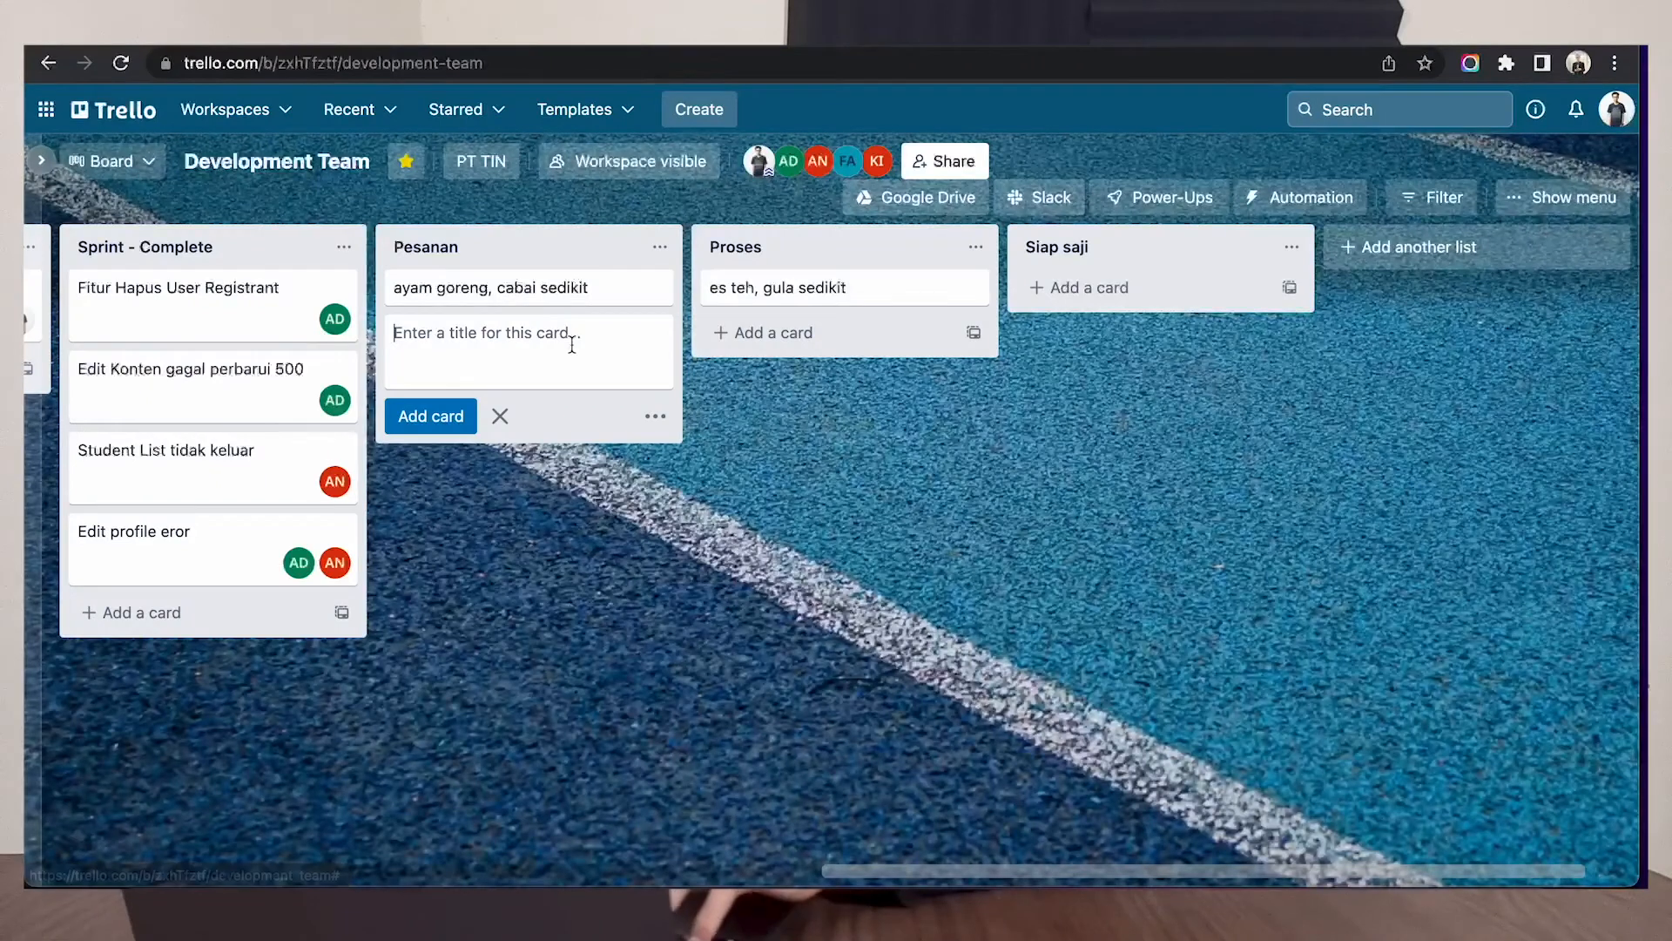
click(615, 291)
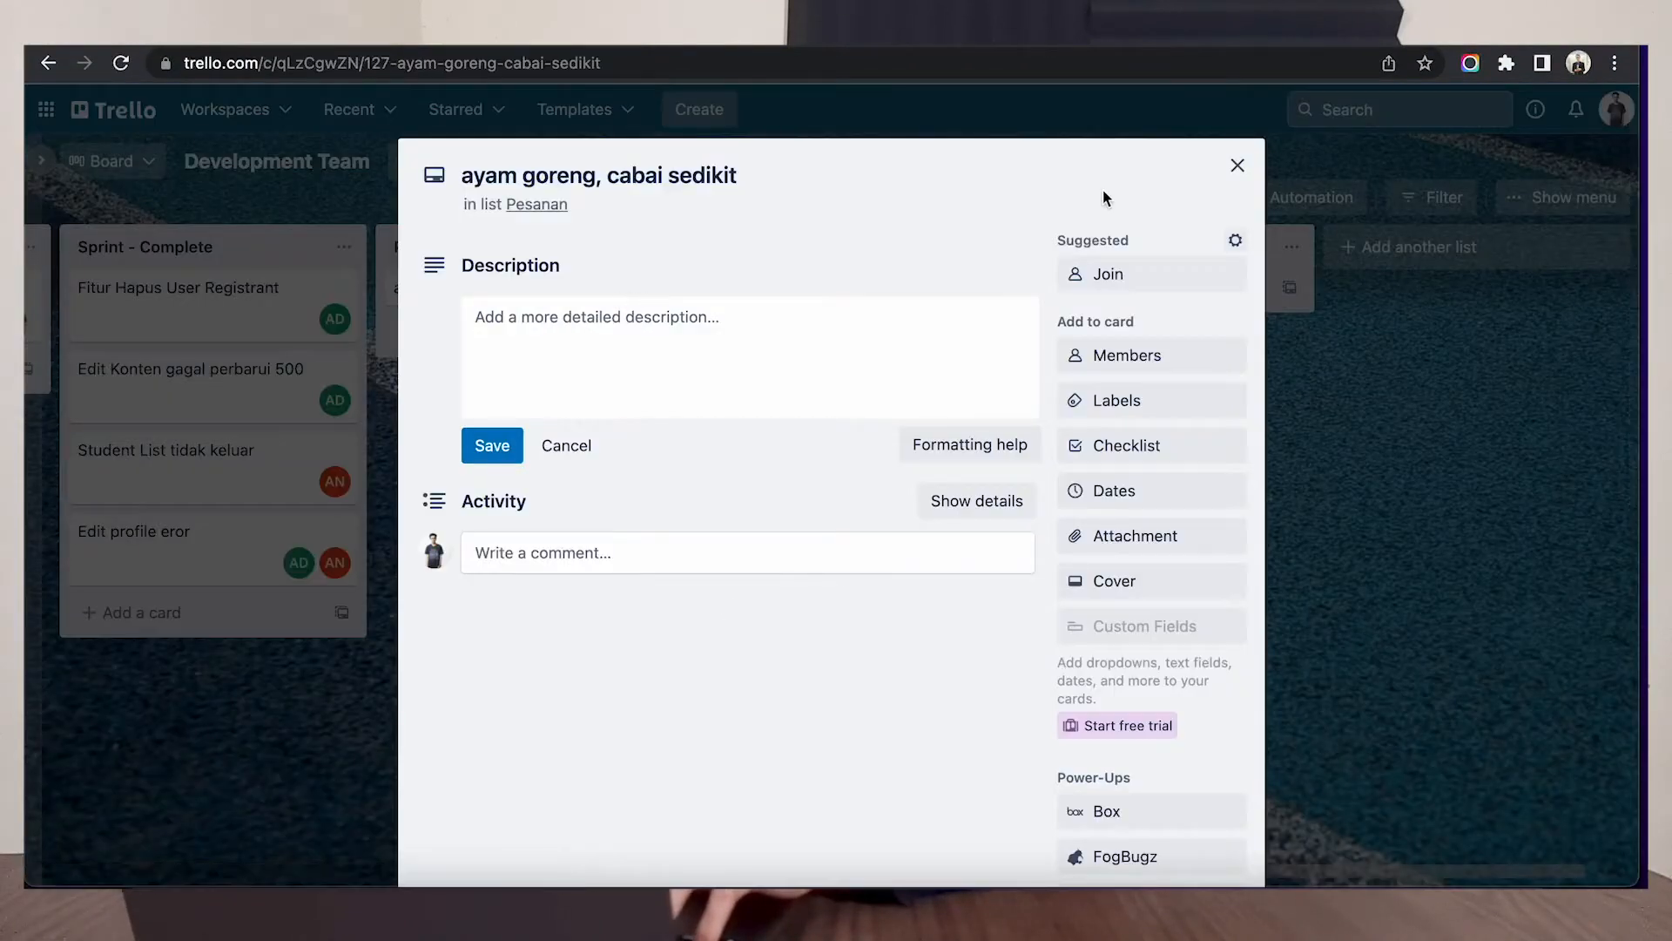
click(1237, 165)
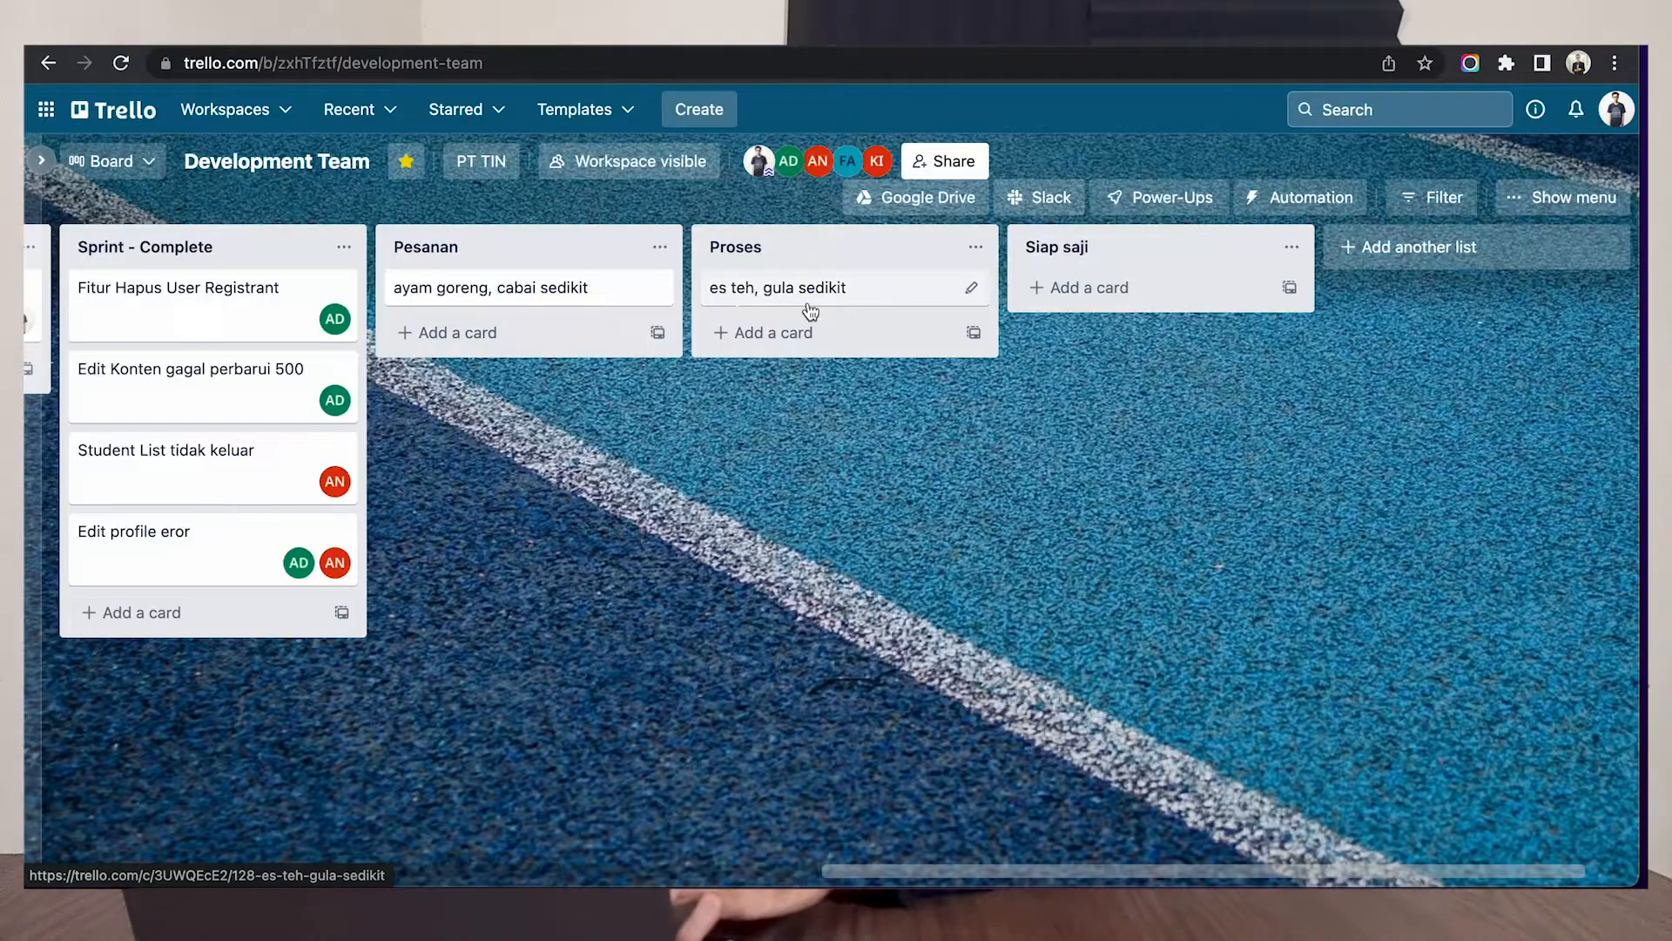
click(621, 294)
click(1238, 166)
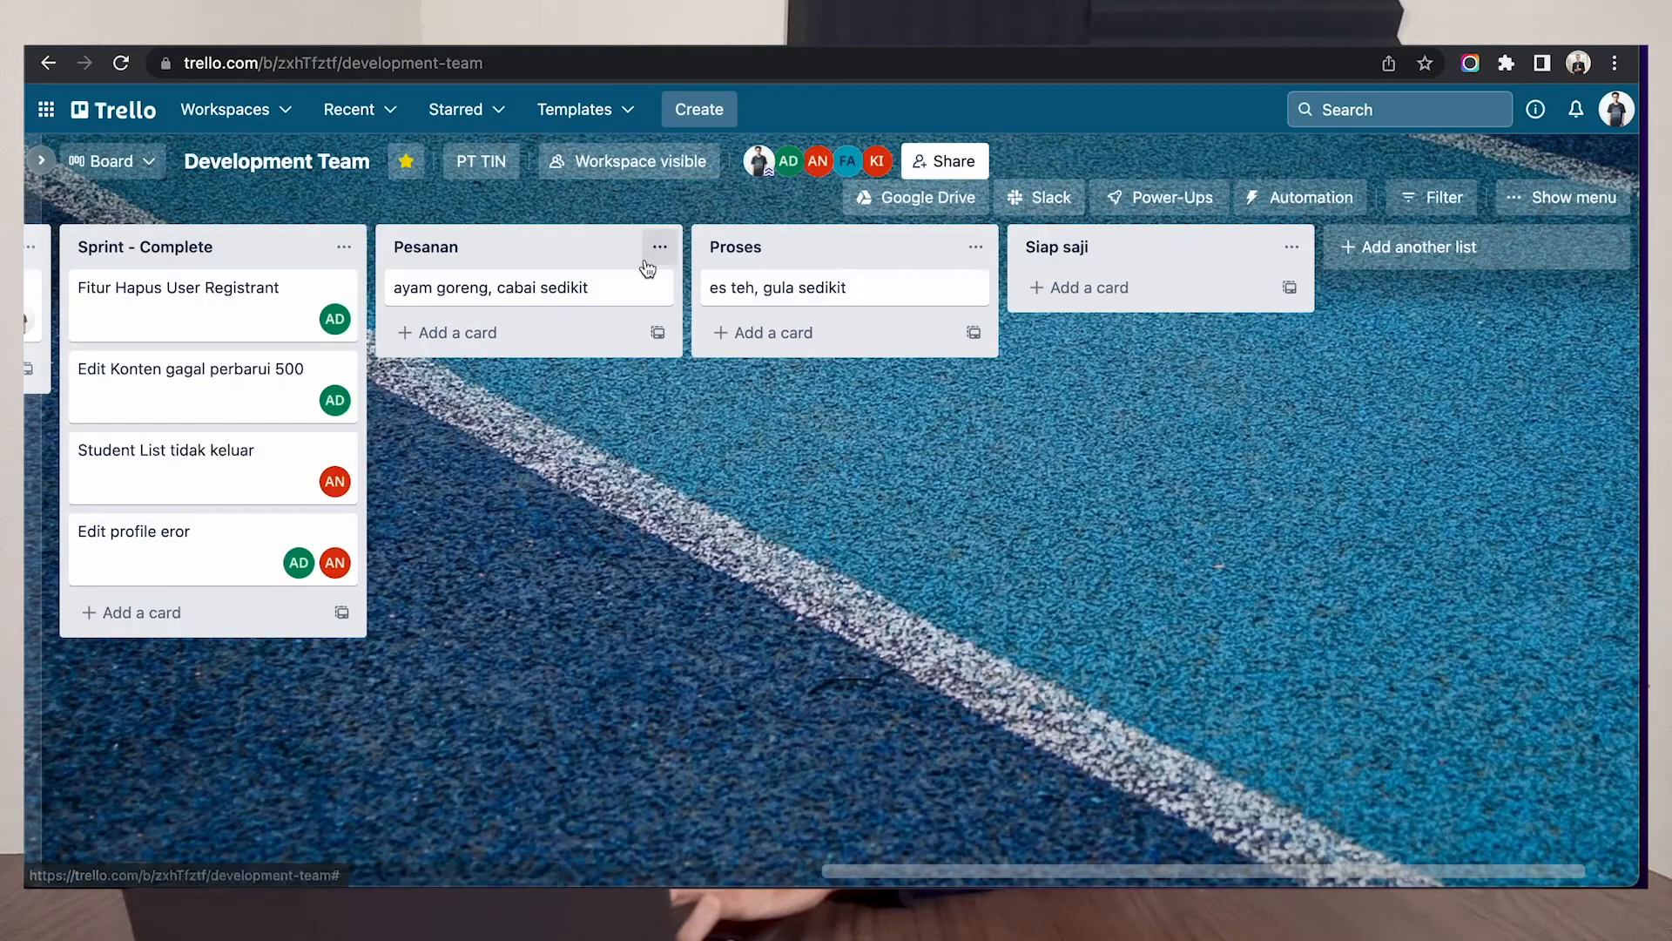
Step: Archive the "ayam goreng, cabai sedikit" card in the Pesanan list
right_click(614, 283)
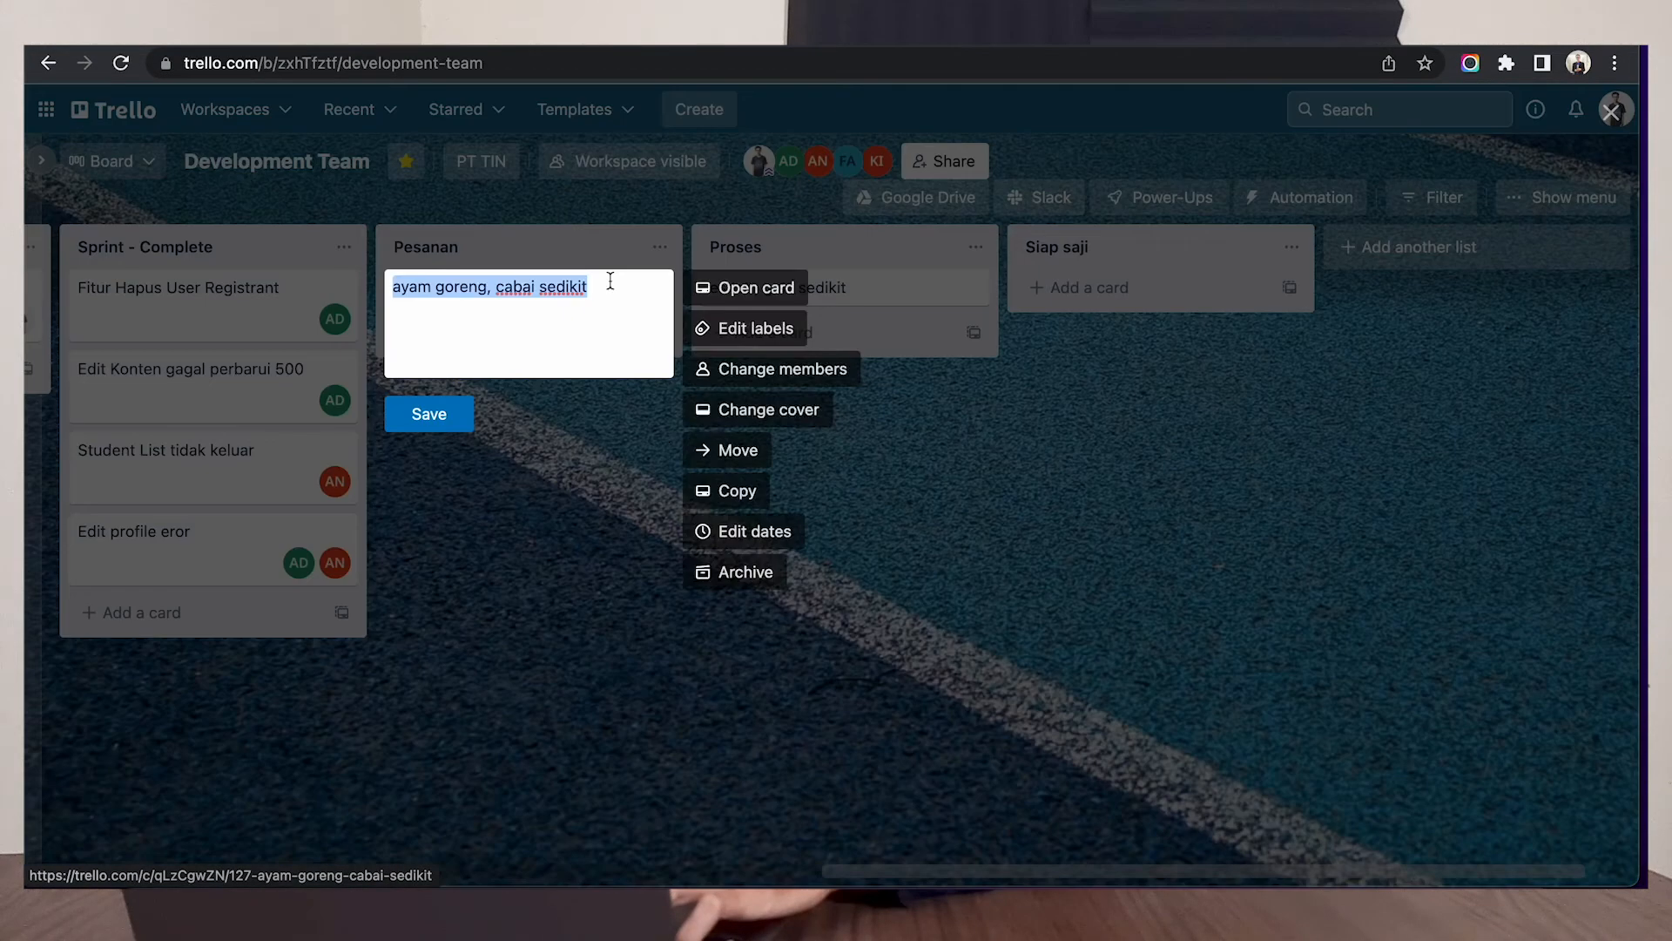
click(735, 568)
Step: Add cards "buku a di kemas 10 buku" and "buku b dikemas 100" to Pesanan, and move the second one to Siap saji
click(485, 294)
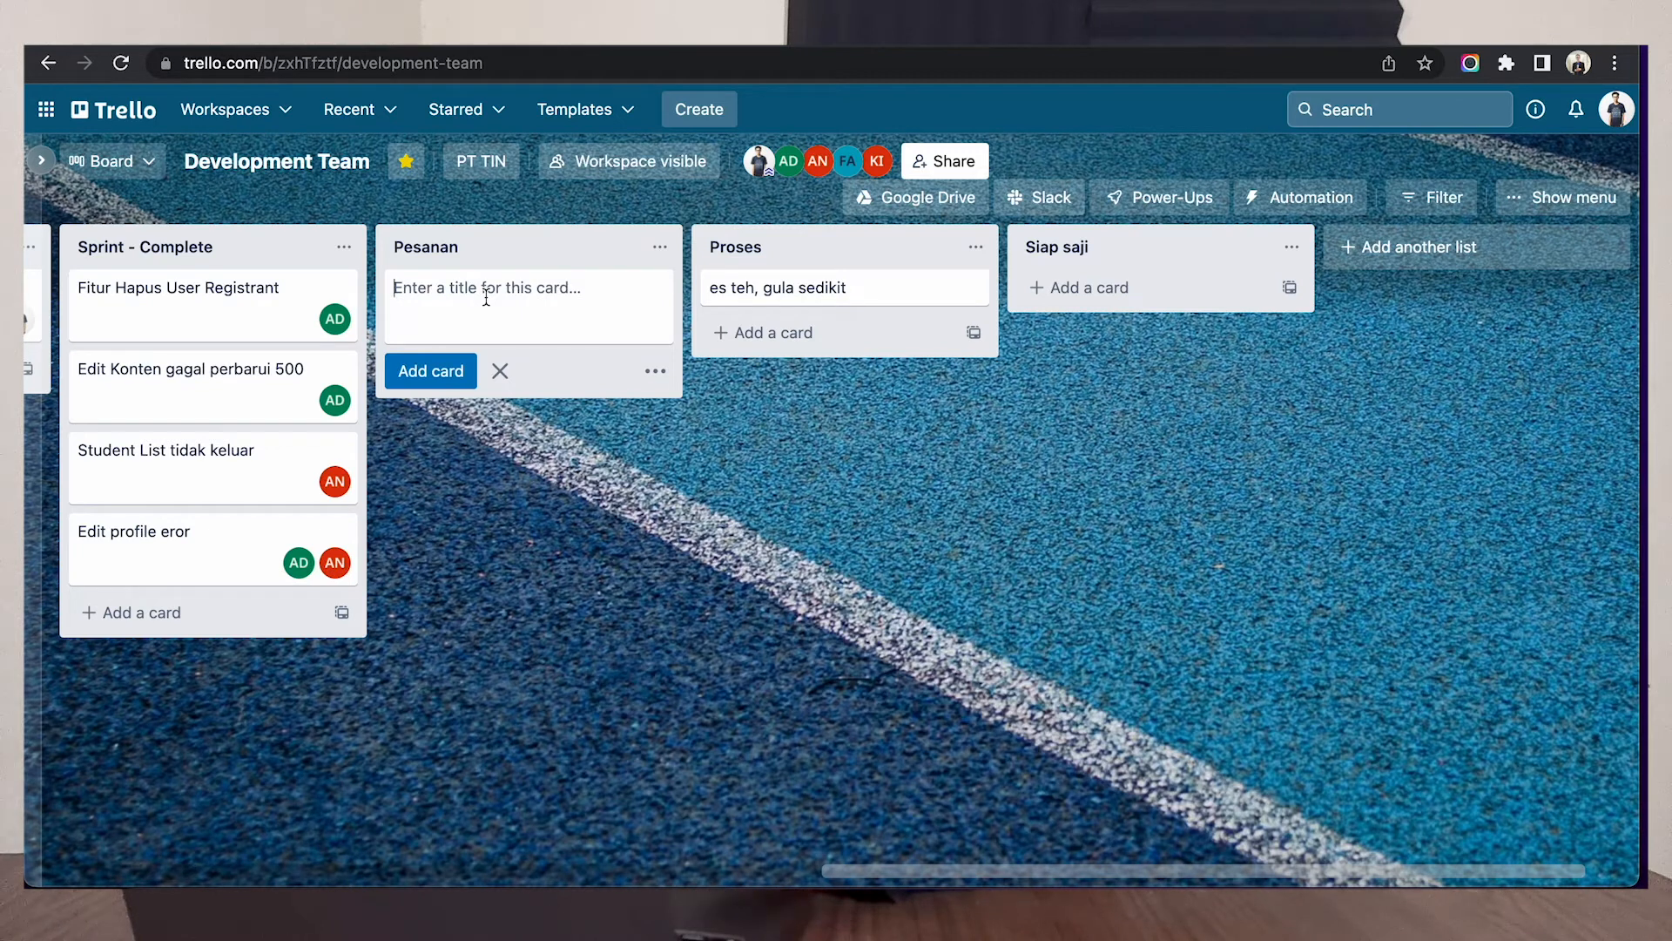
text(buku a di kemas 10 buku)
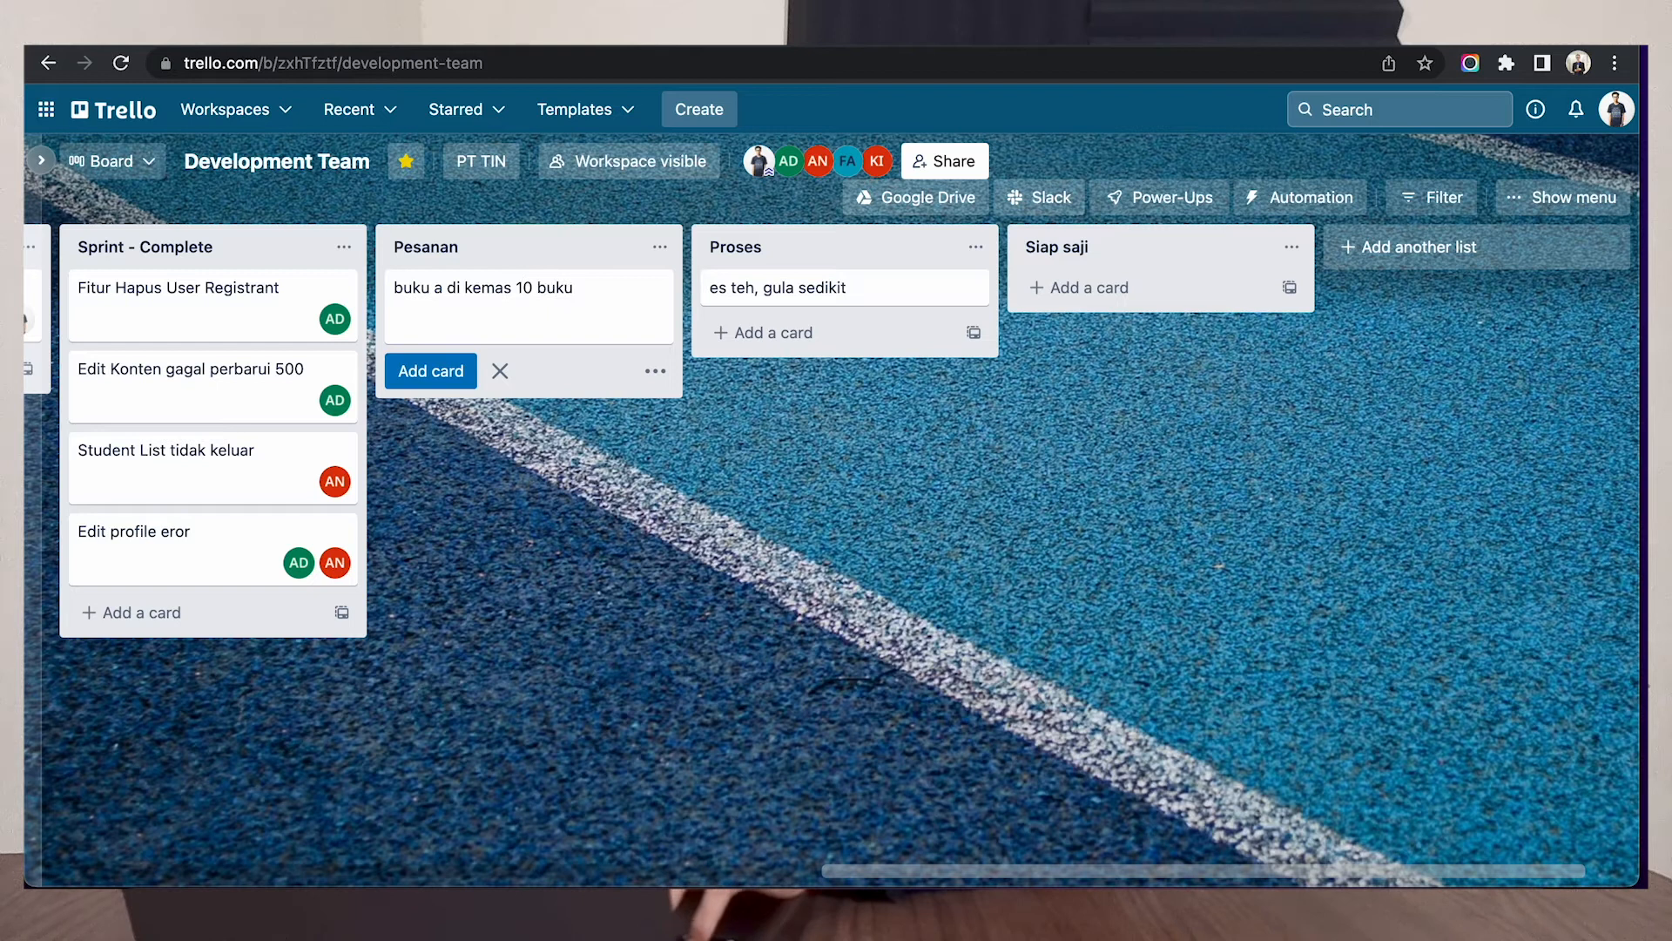
key(Return)
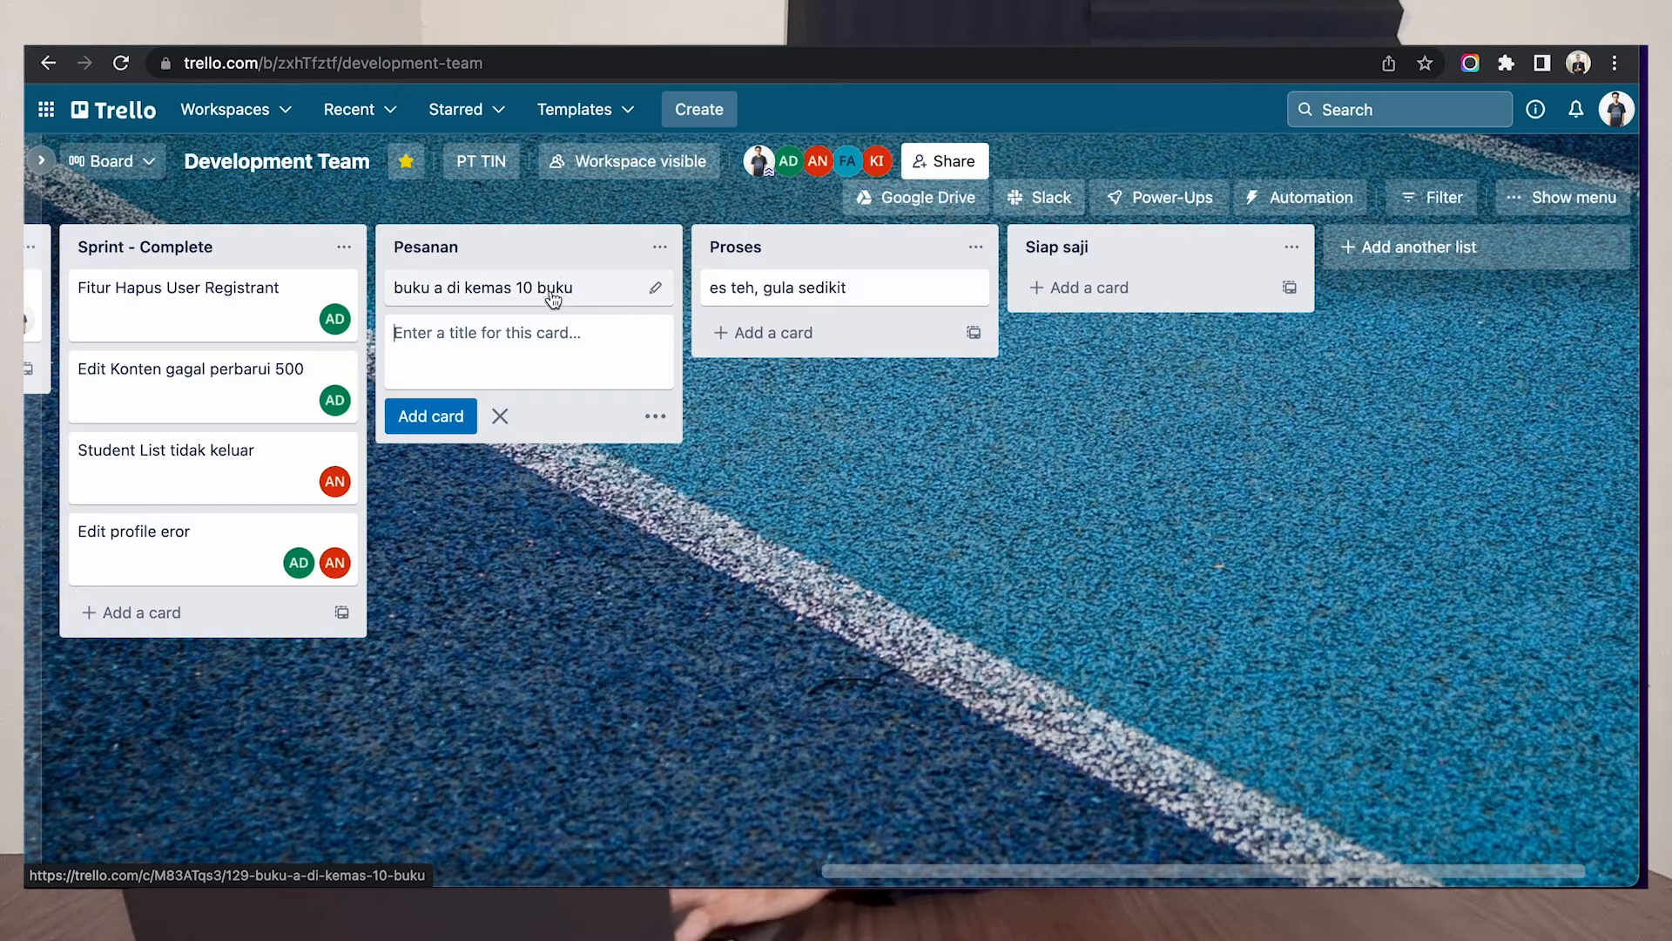
text(buku b dikemas 100)
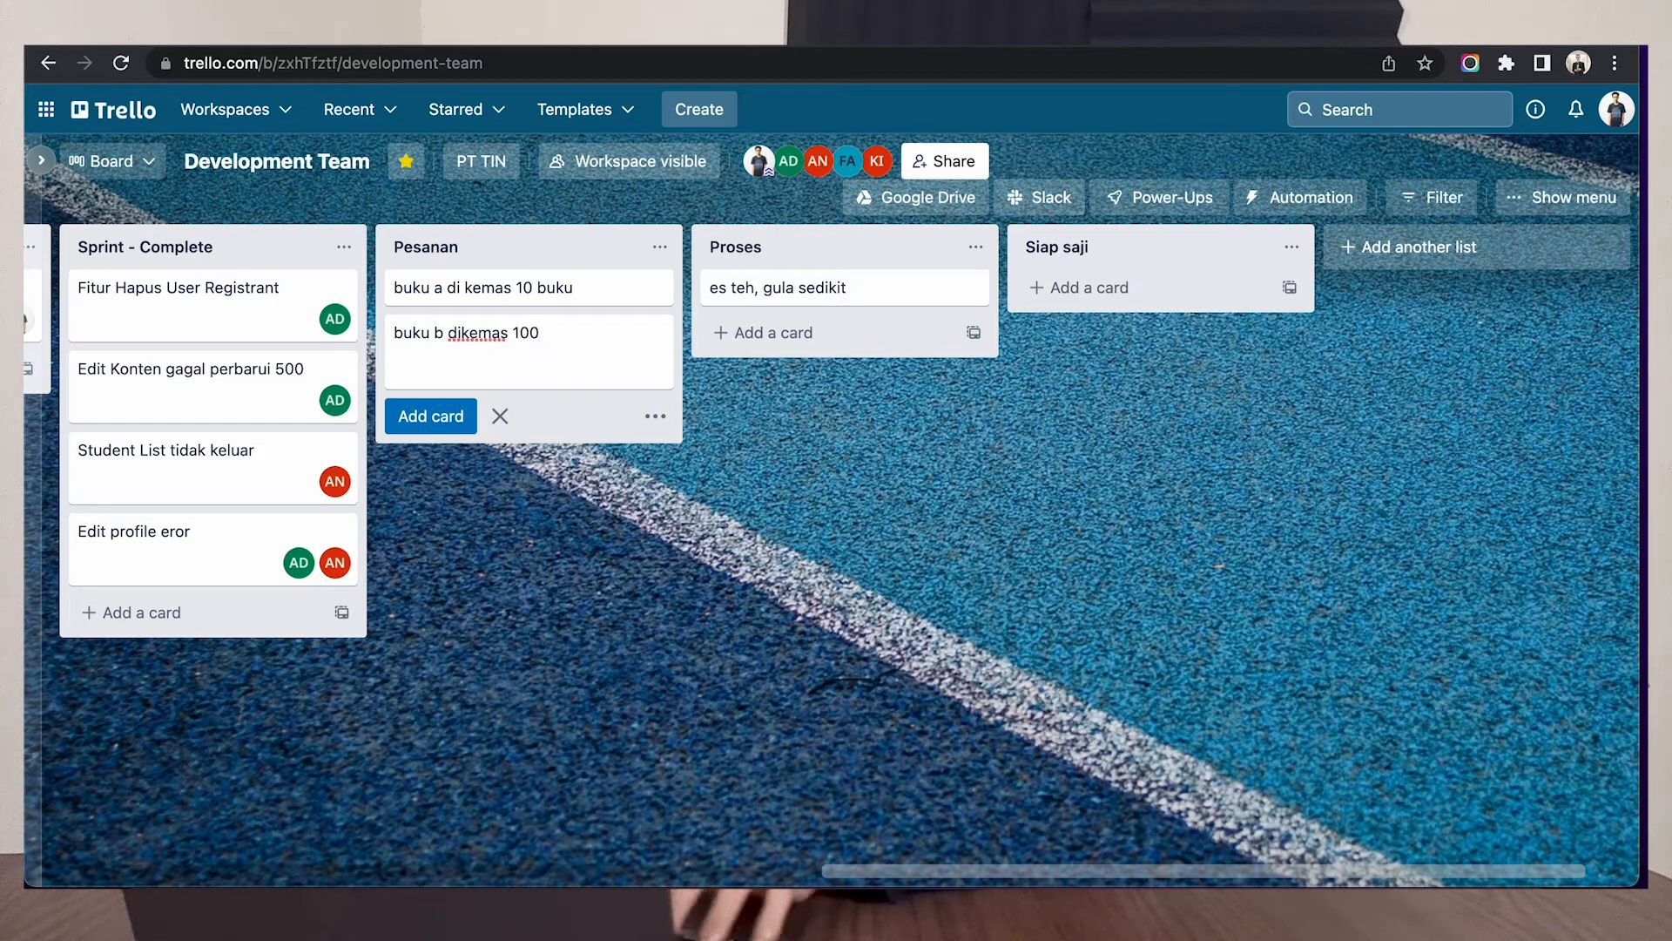
key(Return)
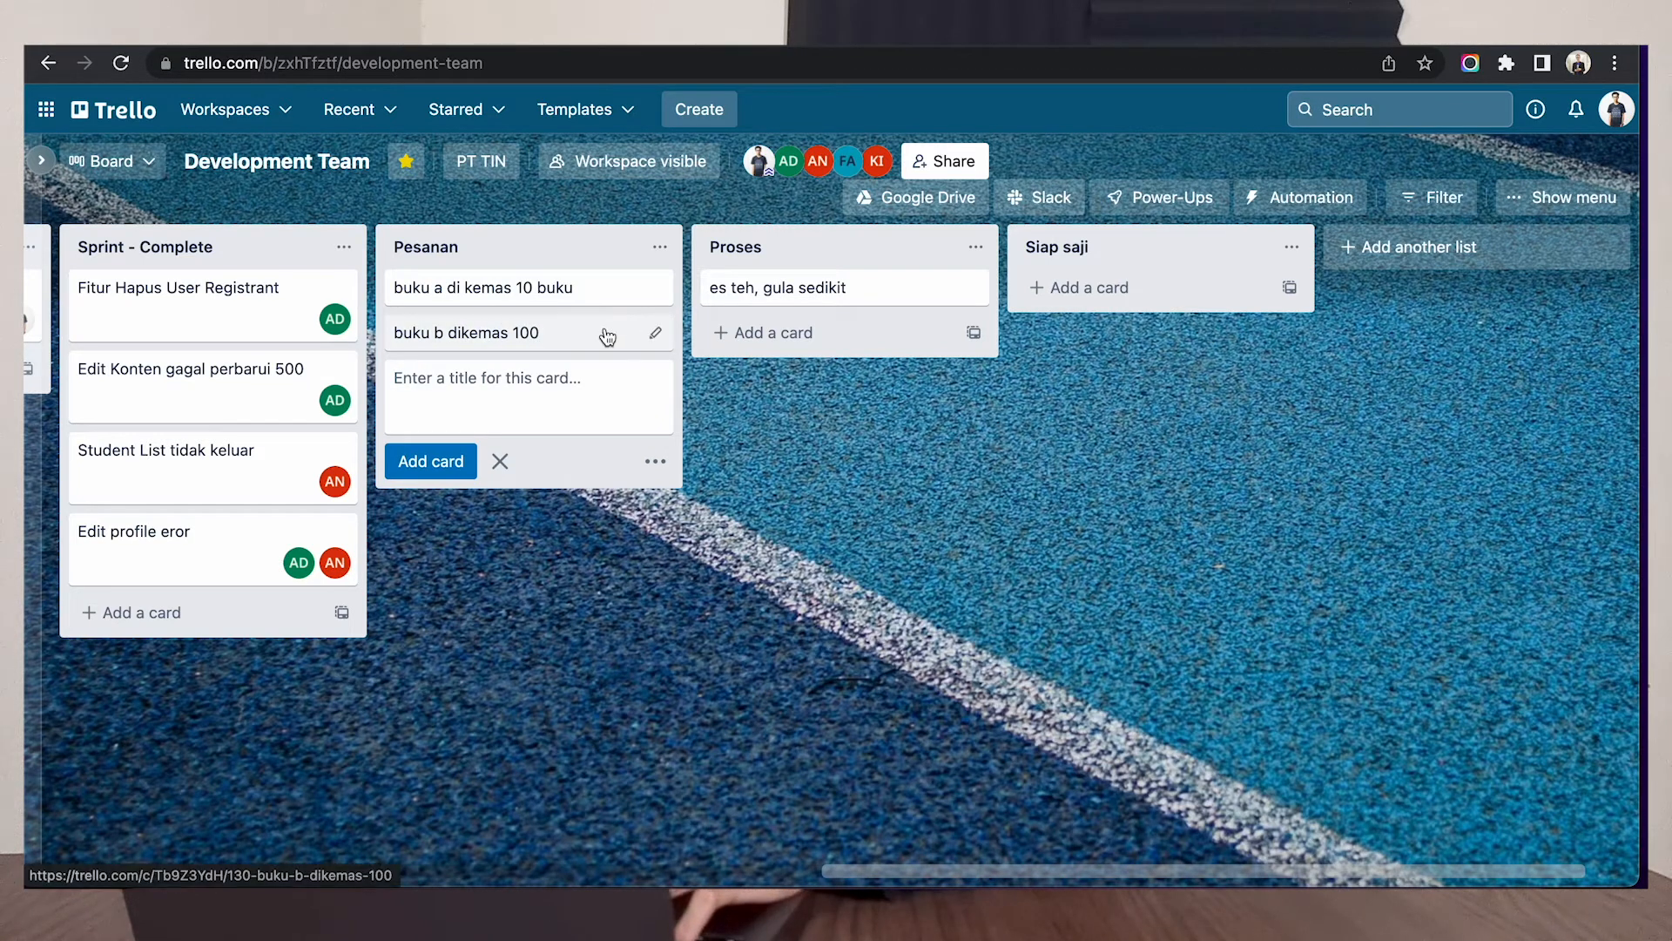
drag(599, 336, 1089, 305)
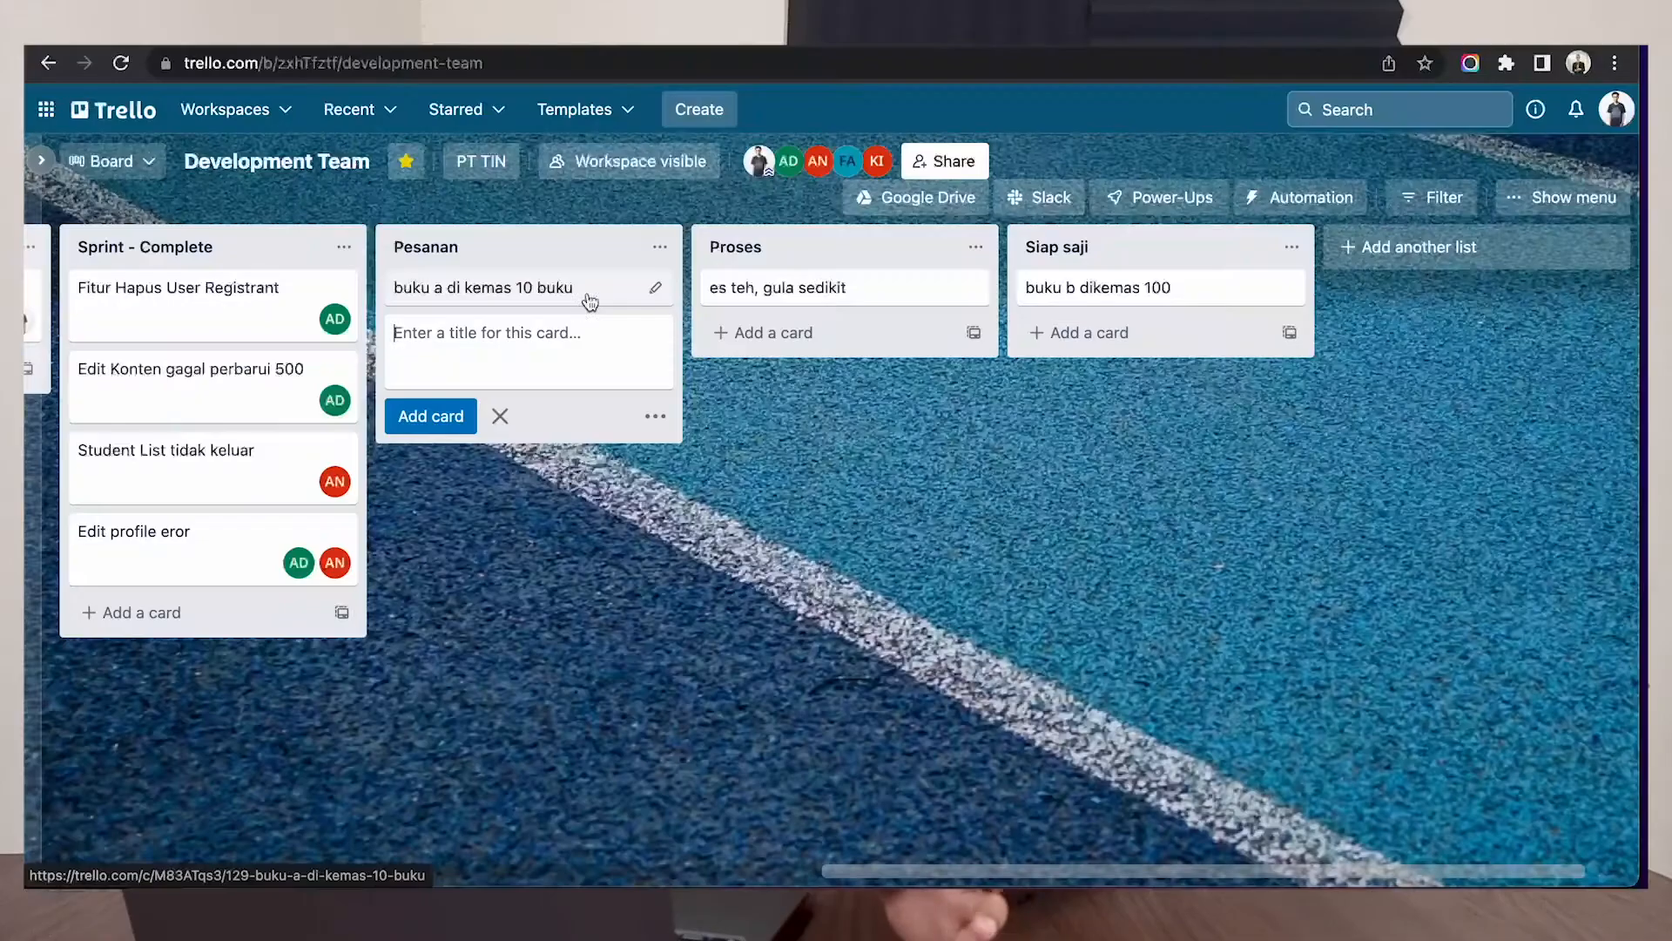
Step: Assign the first listed board member to the "buku a di kemas 10 buku" card and close its quick editor
right_click(589, 300)
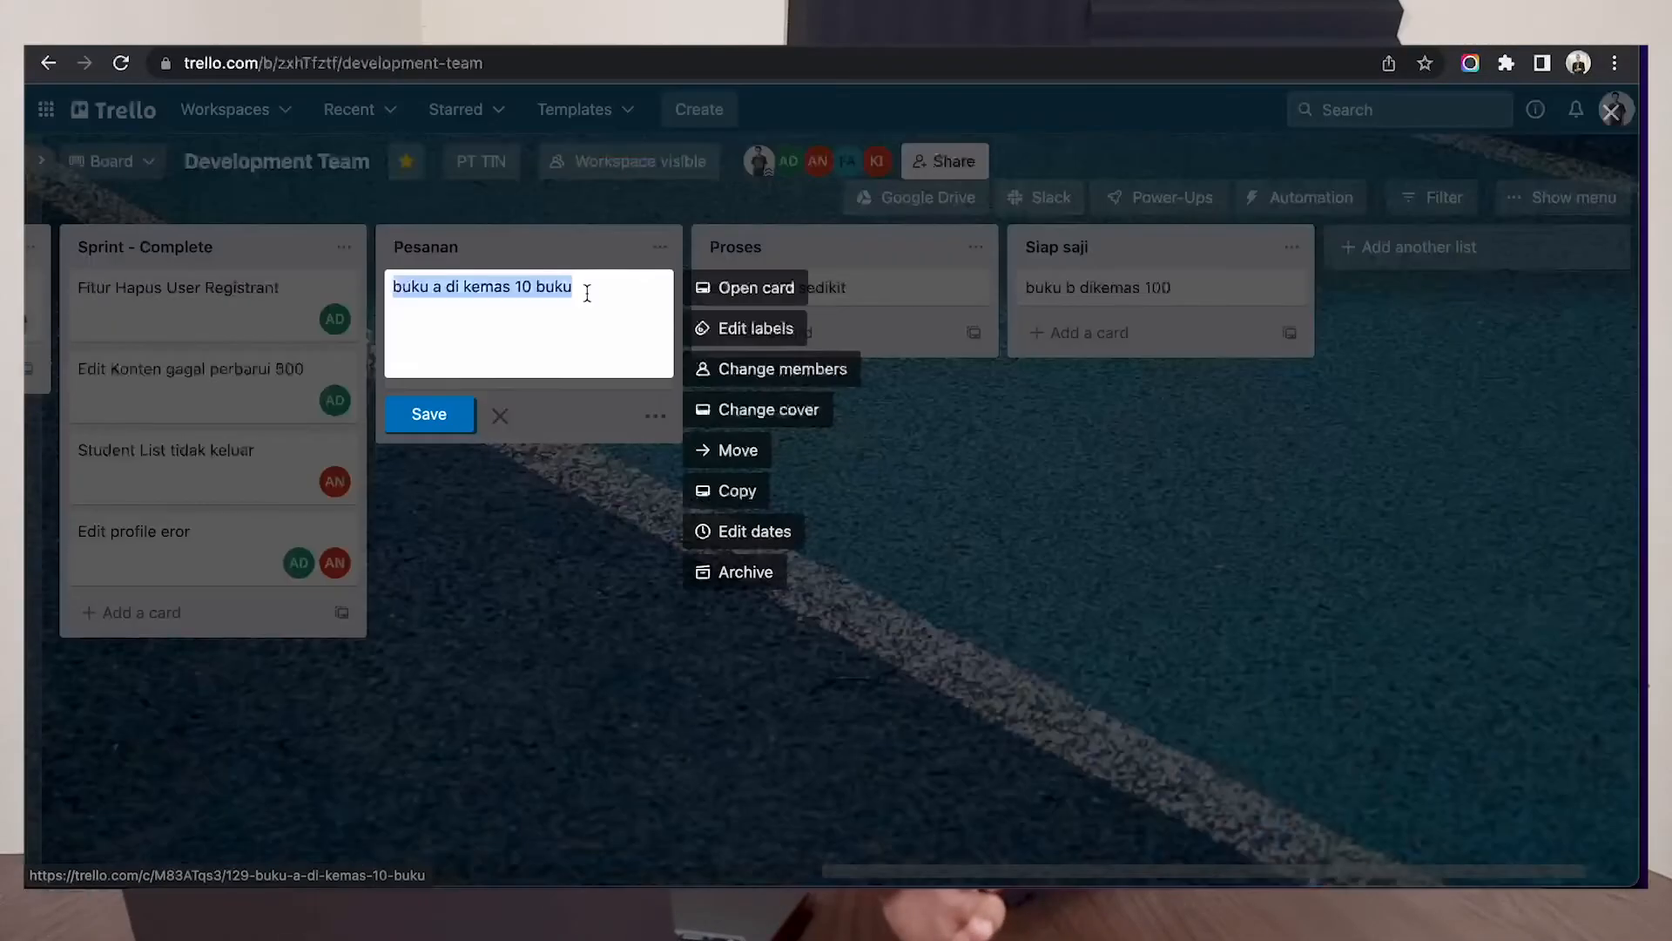
click(706, 372)
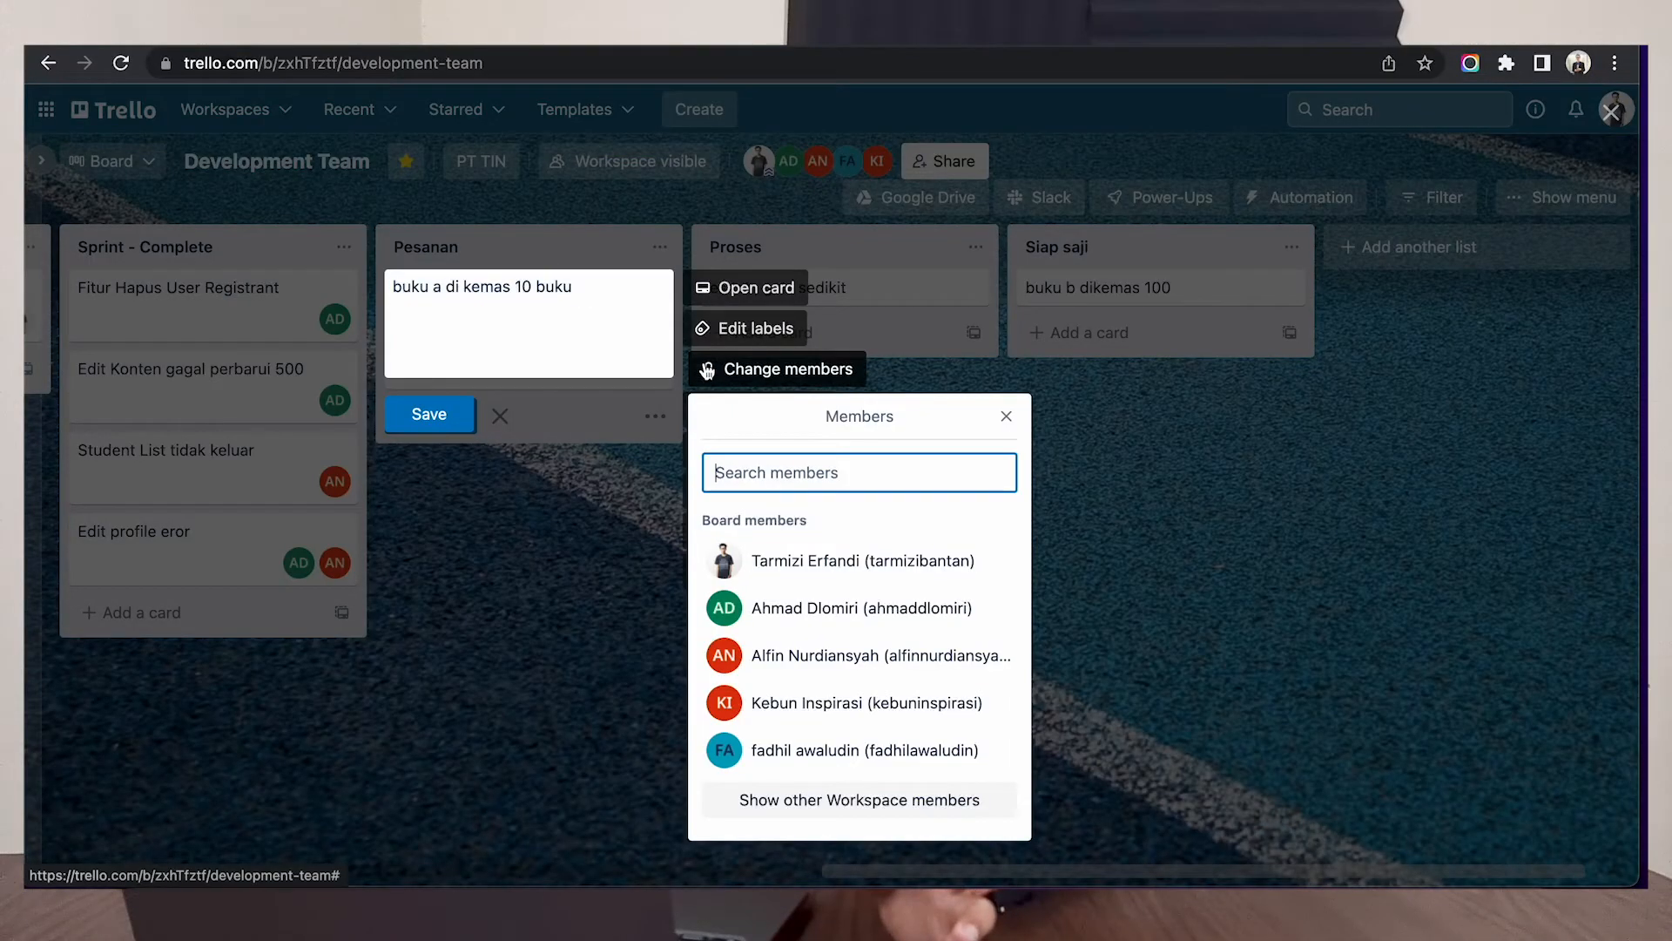
click(744, 565)
click(1131, 484)
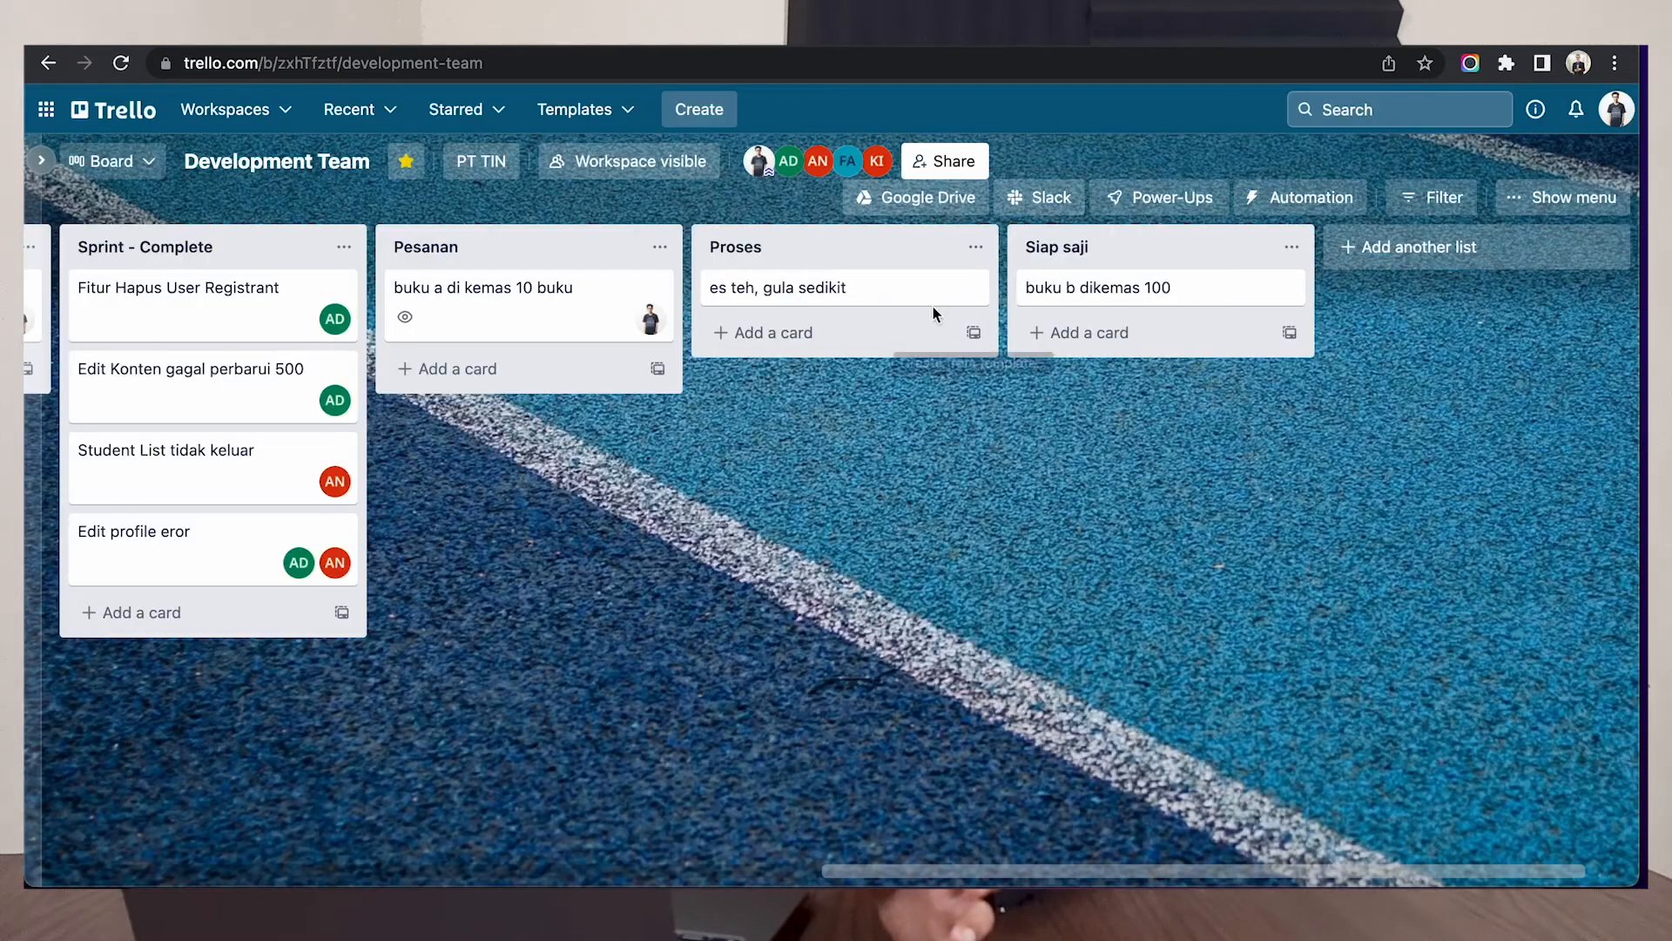
Step: Move the "es teh, gula sedikit" card back to Pesanan below the buku a card and assign the first listed board member
drag(921, 302, 584, 366)
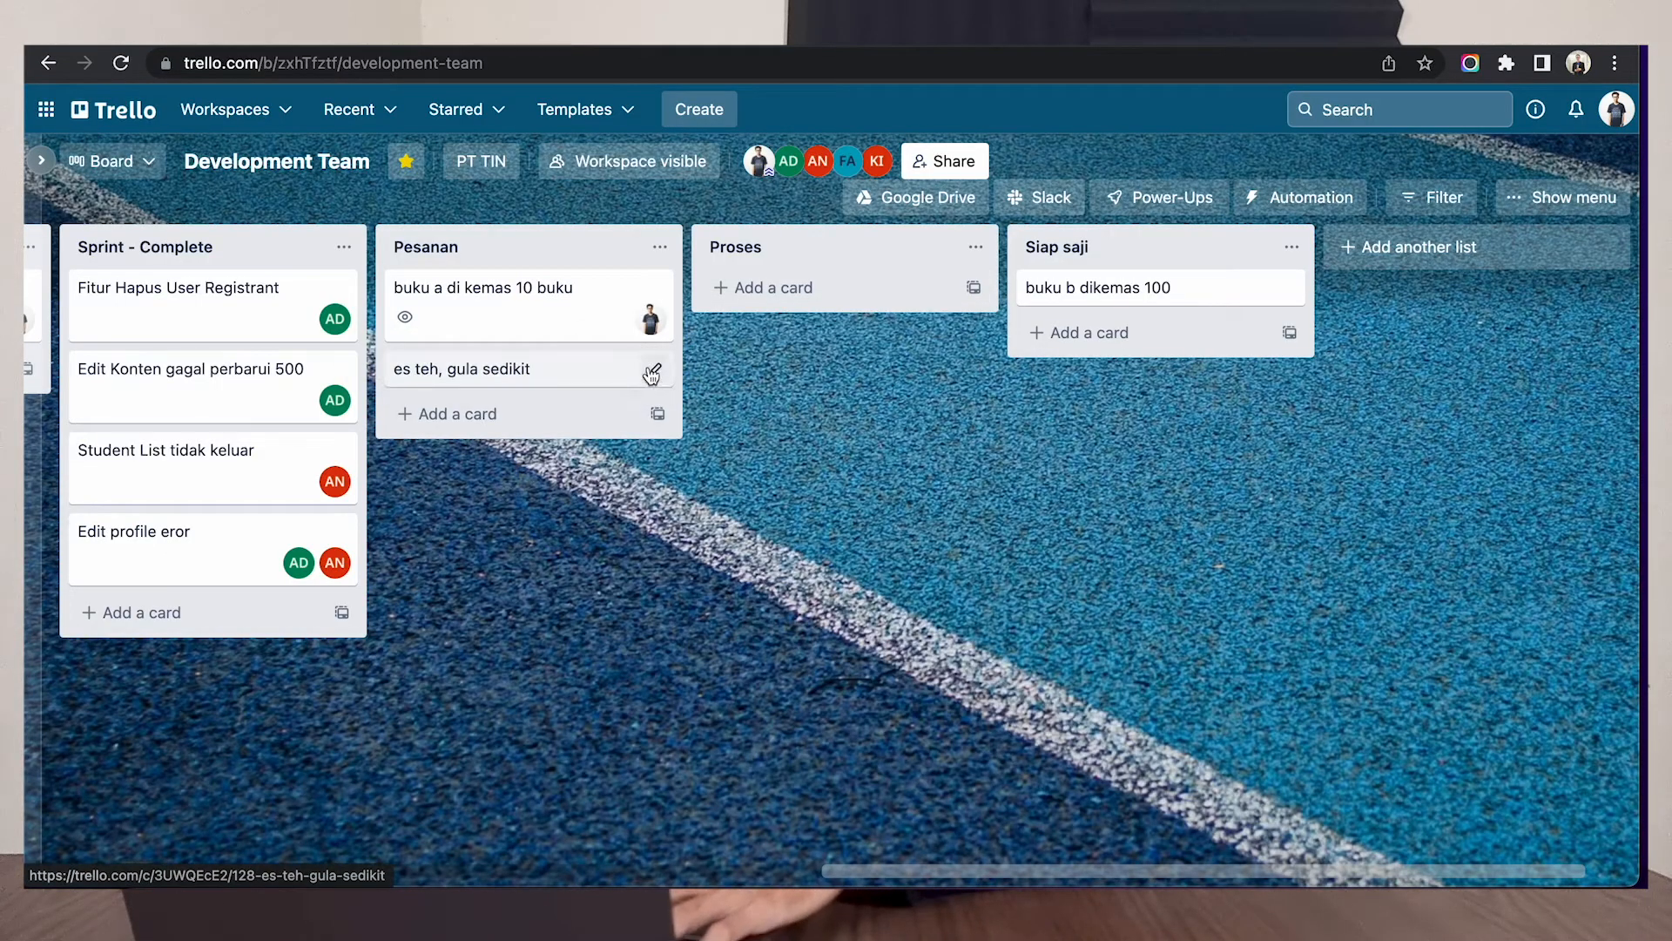
click(651, 373)
click(739, 451)
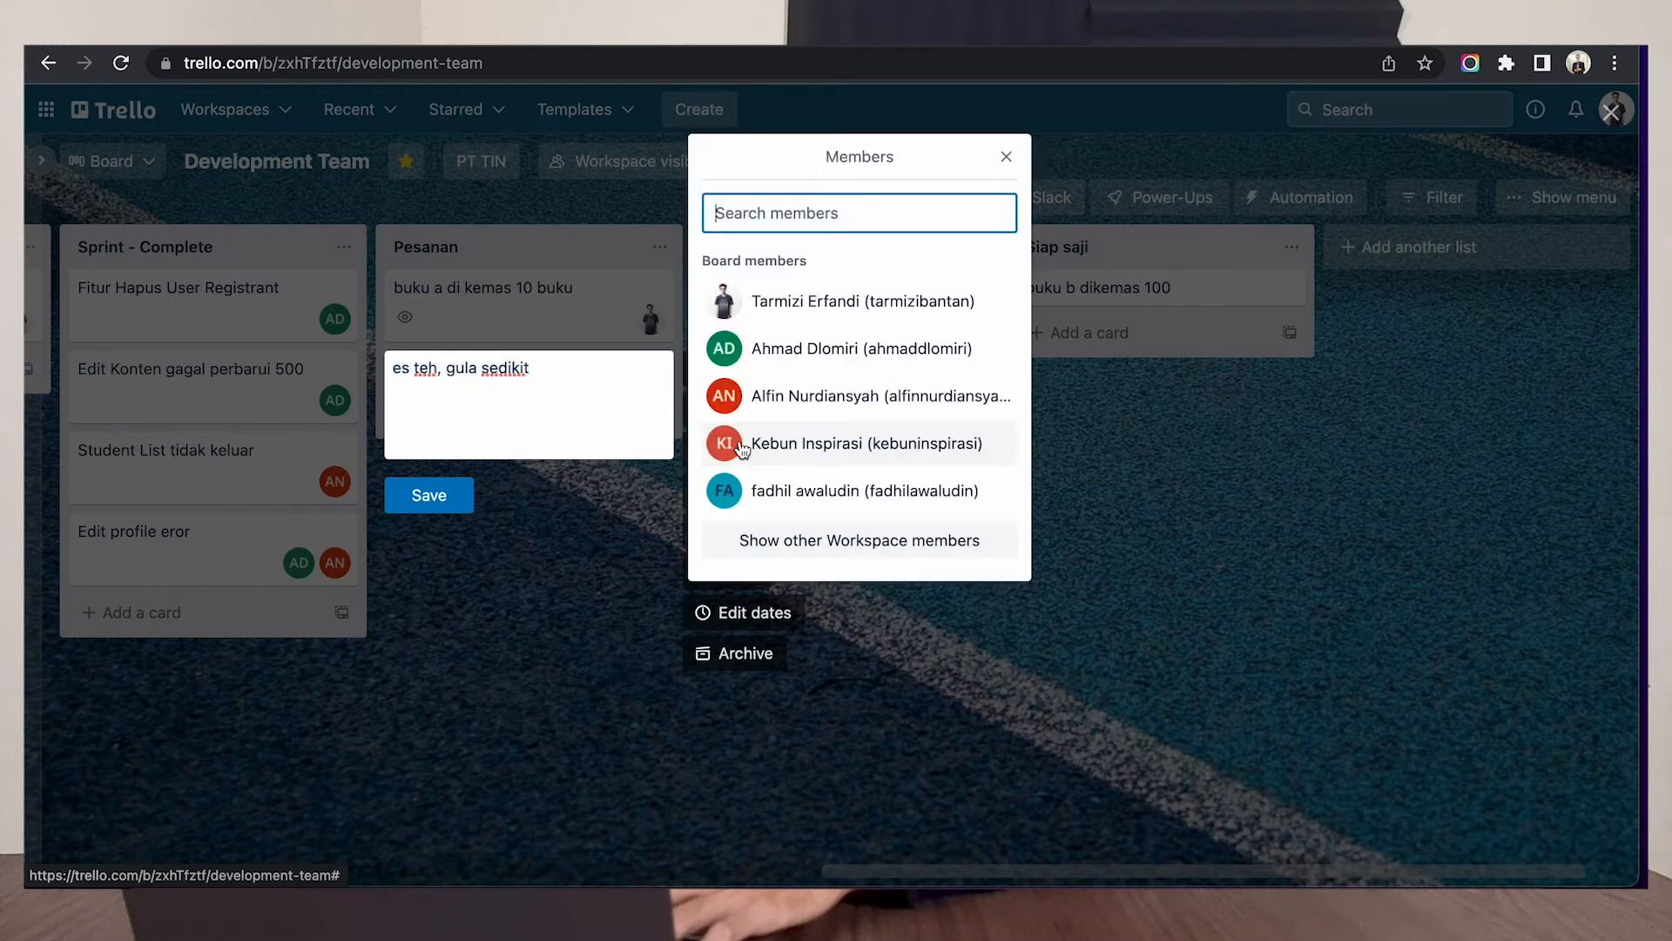
click(790, 301)
click(1104, 486)
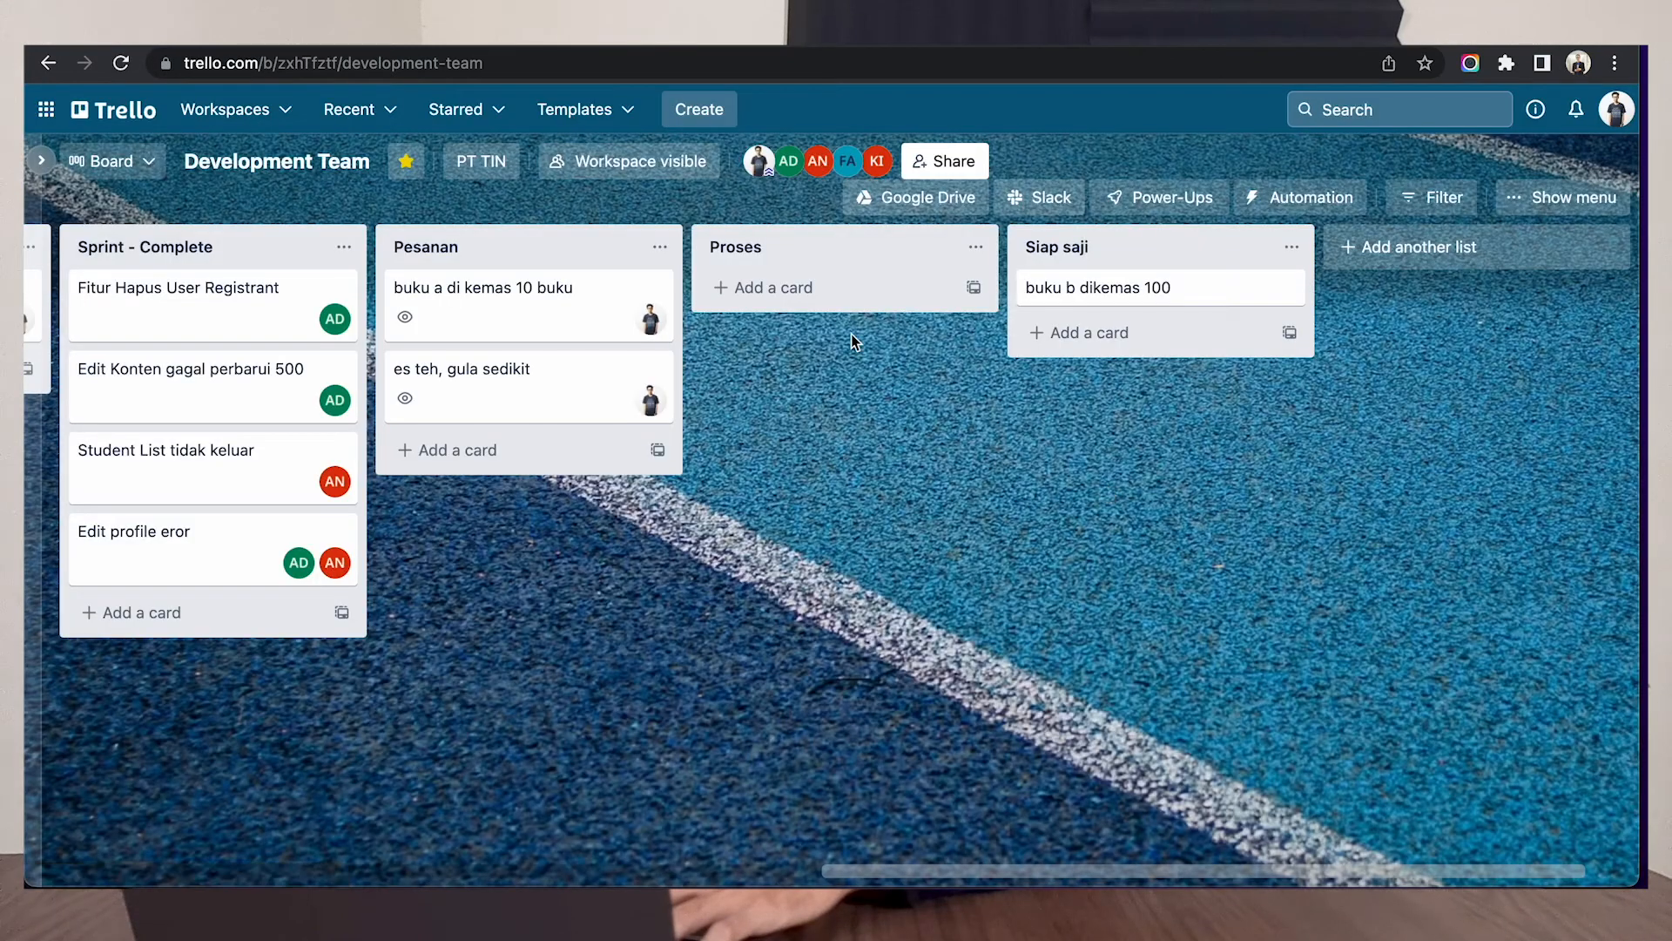